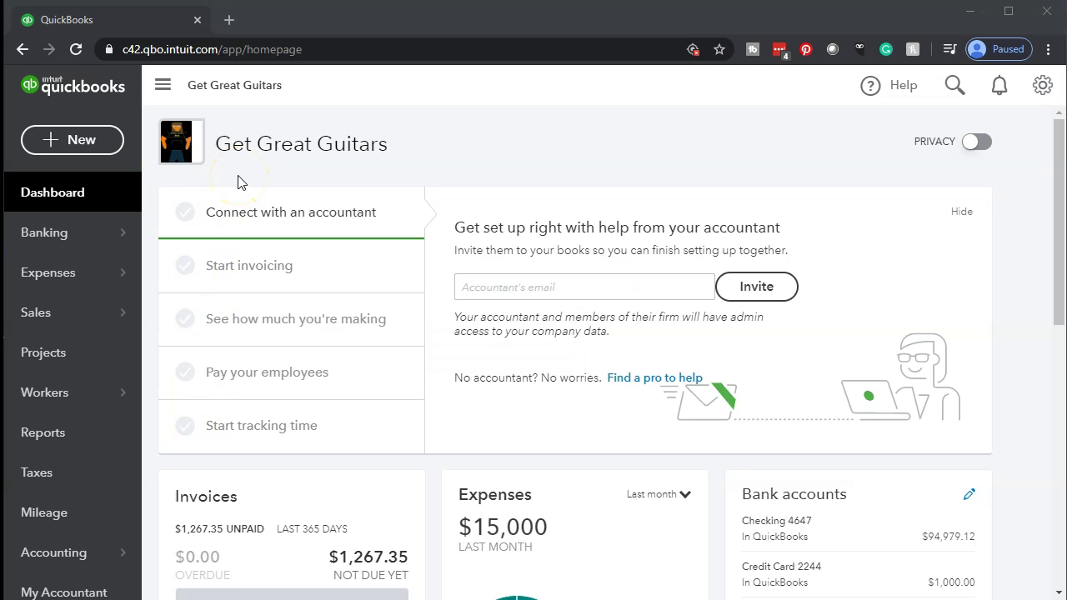
Step: Go to the Projects page listing in-progress projects such as 3005 and 4002
click(100, 367)
click(91, 367)
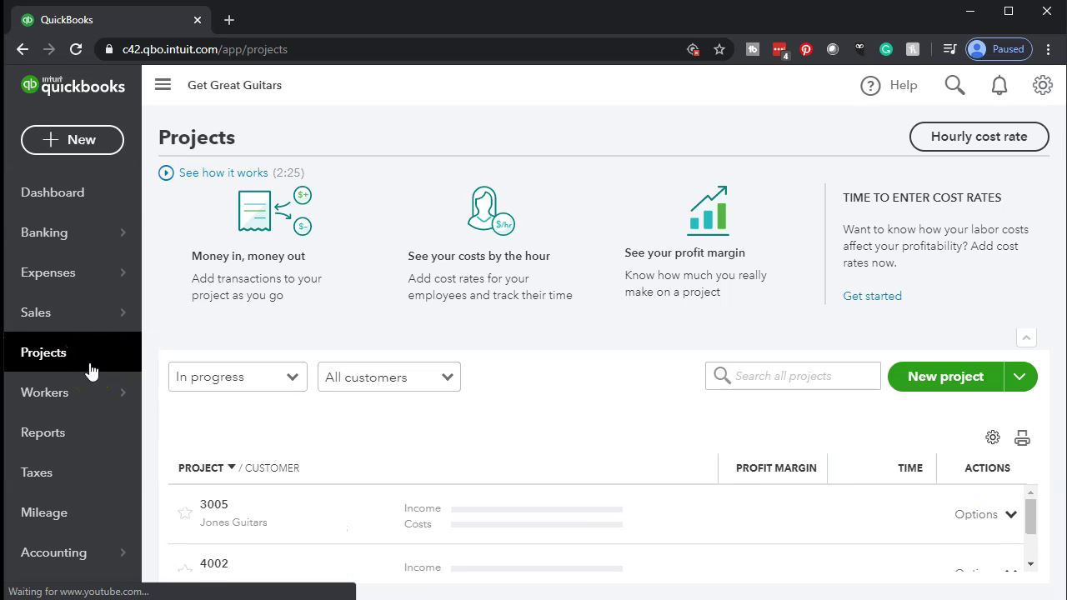
Step: Look over the project rows, then bring up the + New transaction menu
click(358, 389)
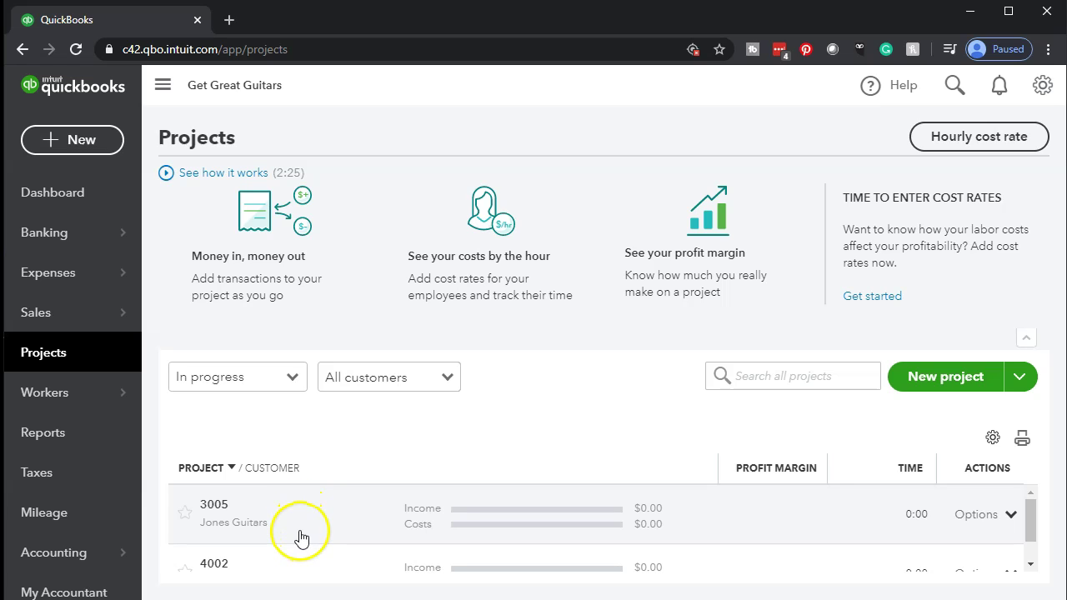
scroll(299, 535, down, 1)
scroll(299, 569, up, 1)
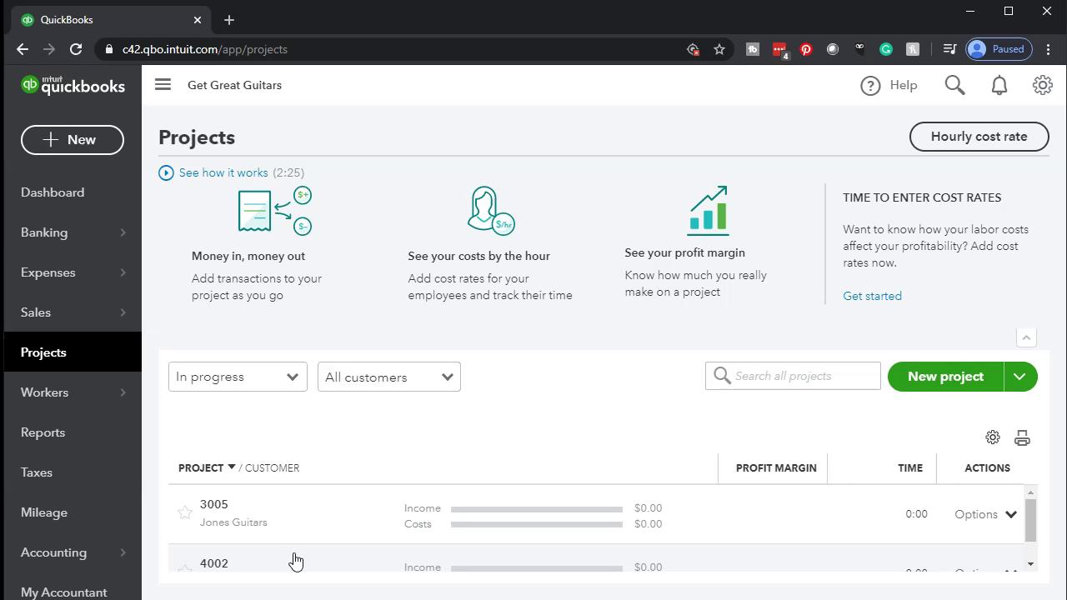
click(83, 142)
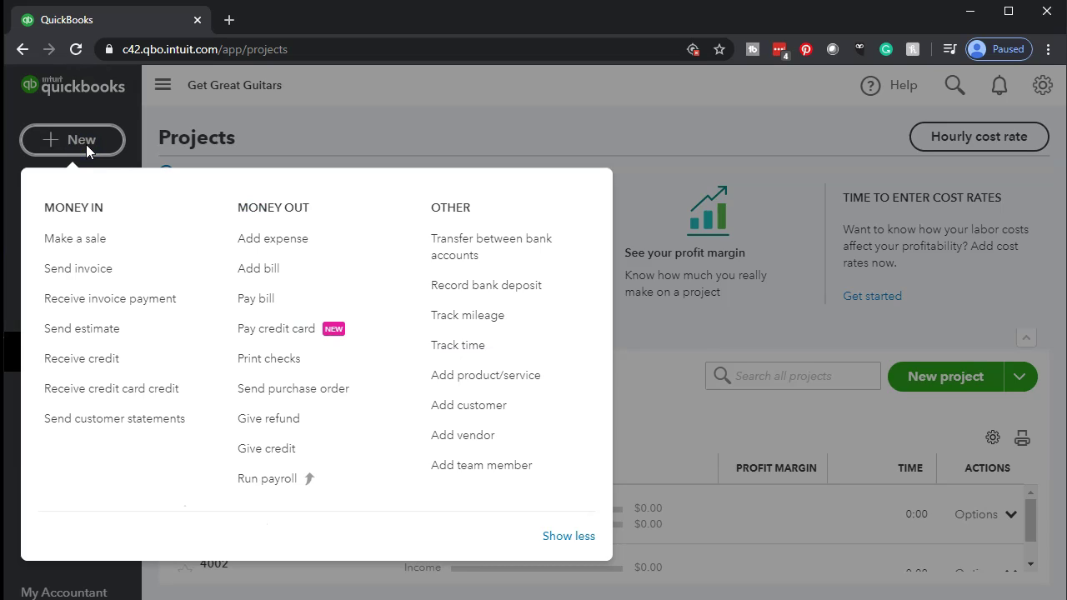
Step: Start Sales Receipt #1007 dated 01/31/2020 for project 4002, with its address fields filled in
click(102, 248)
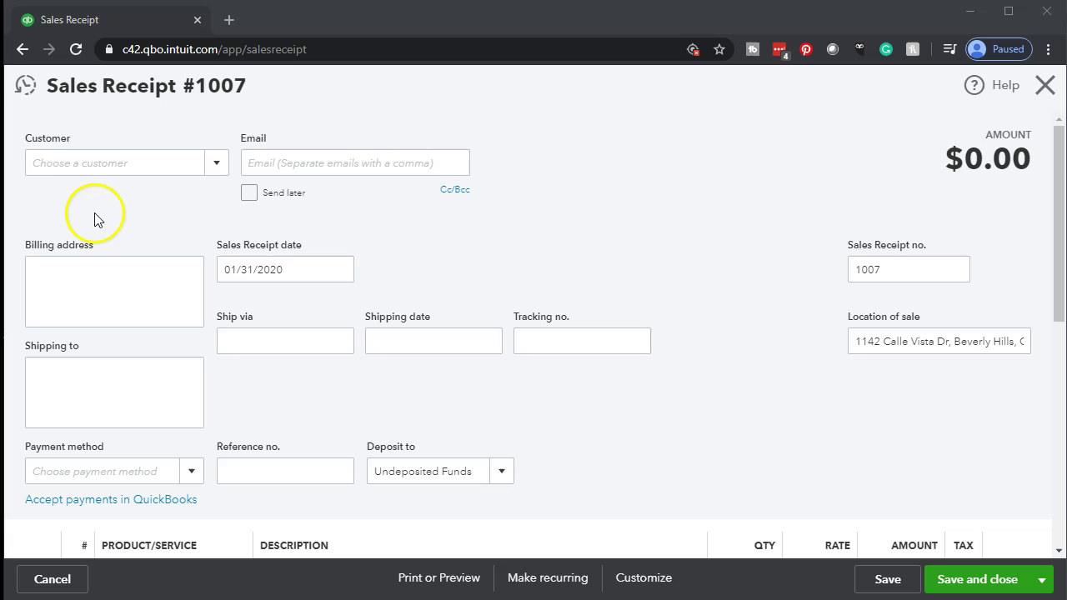
click(94, 165)
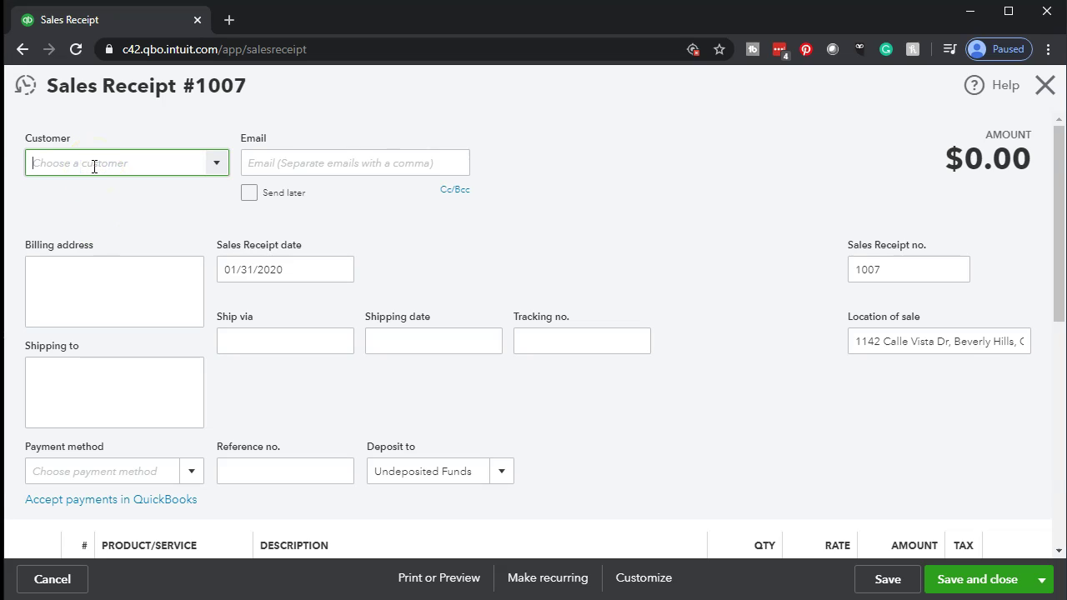
click(217, 163)
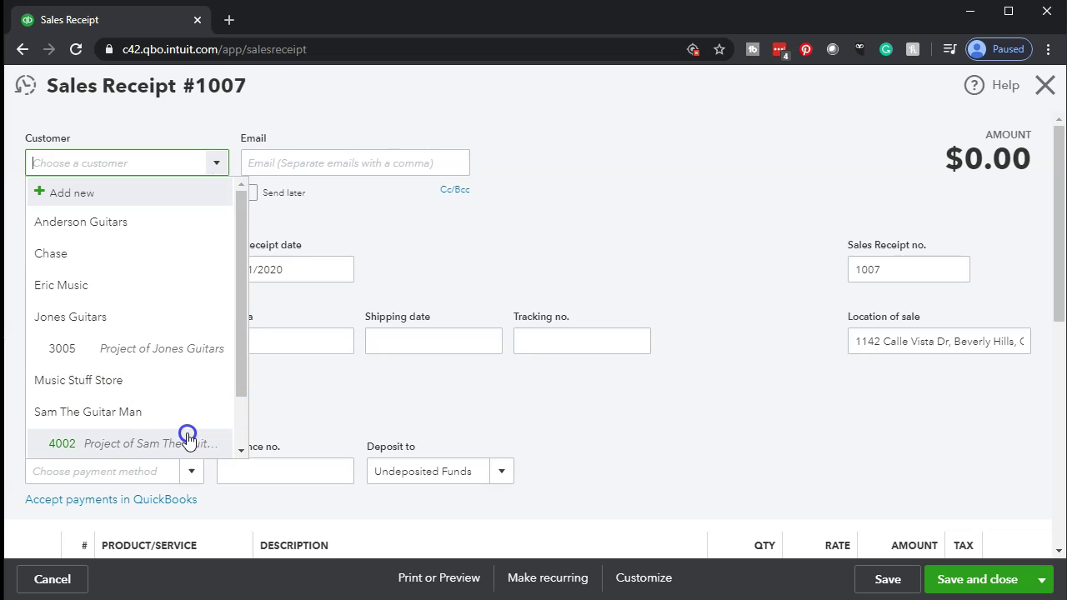
text(4)
click(185, 444)
text(00)
key(BackSpace)
key(BackSpace)
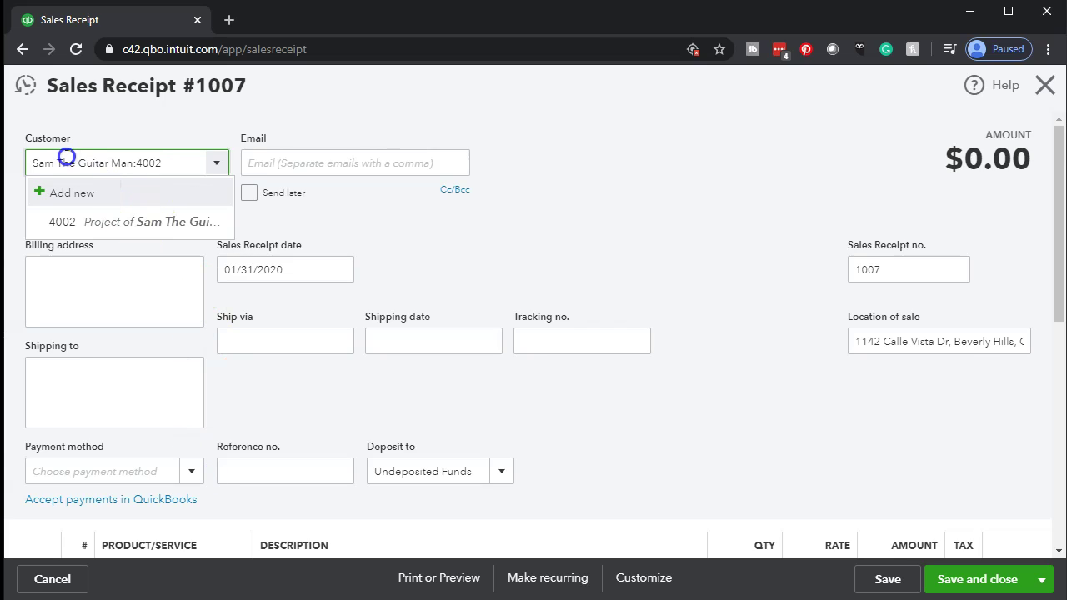
click(92, 222)
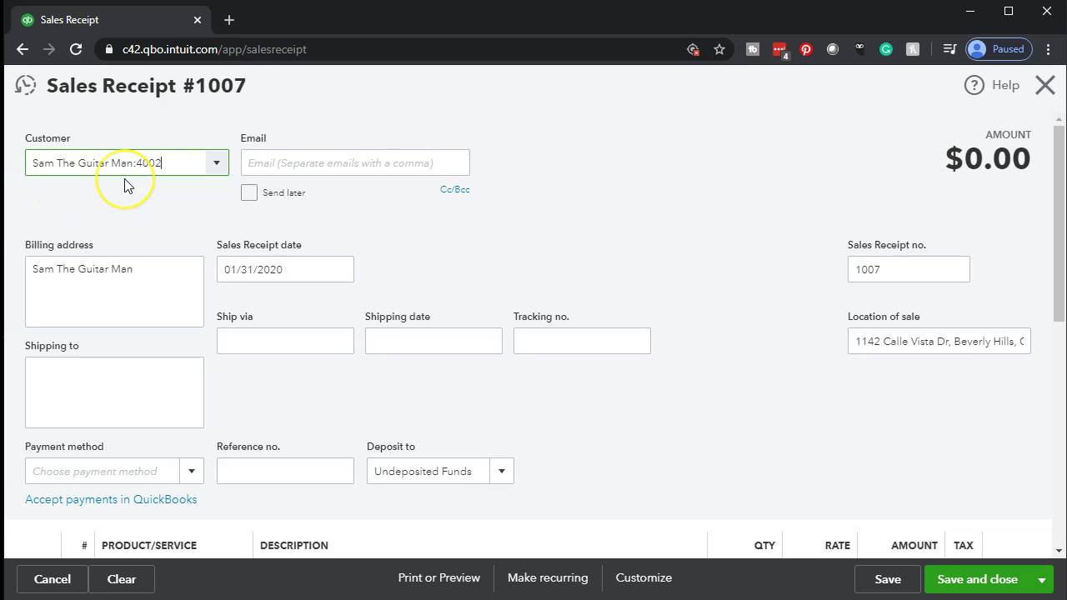
key(Tab)
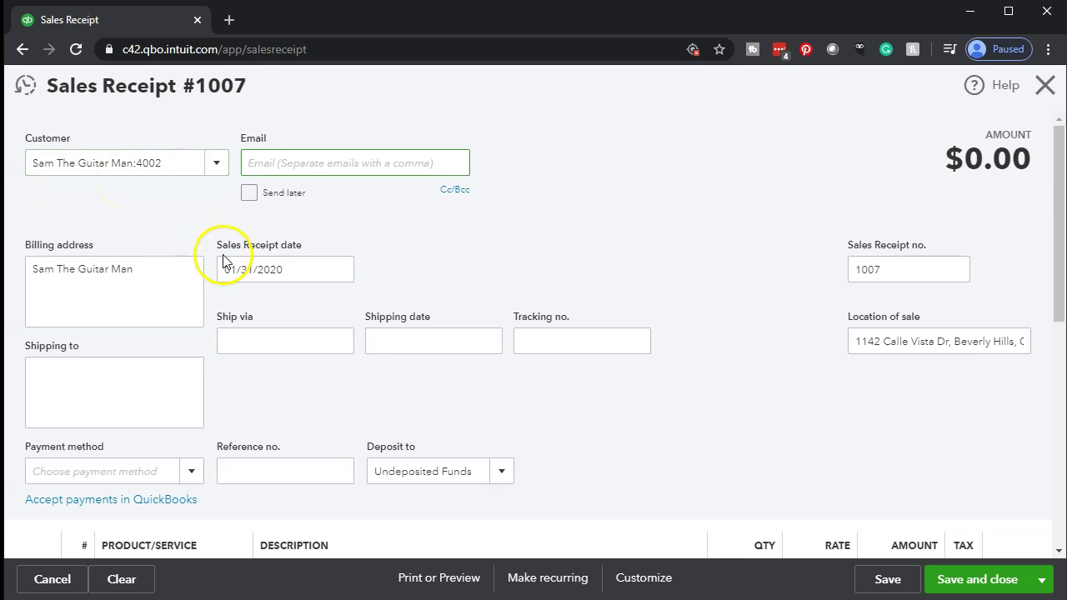
key(Tab)
key(Tab)
key(Tab)
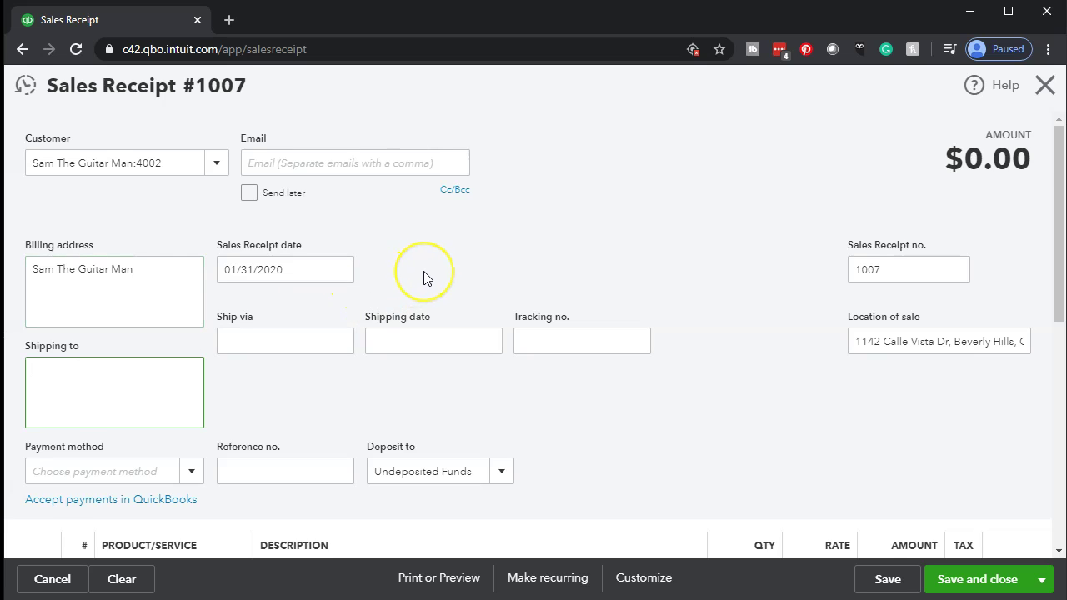
scroll(424, 278, down, 1)
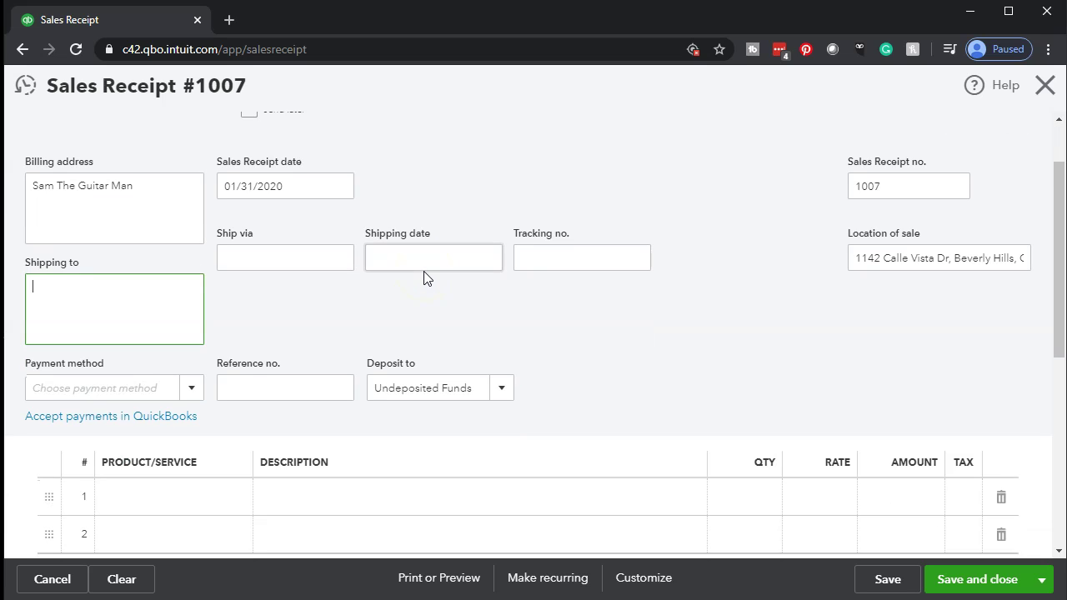
Step: Enter line 1 as Partial Serice, quantity 10 at rate 100 ($1,000.00)
click(219, 510)
scroll(234, 438, down, 1)
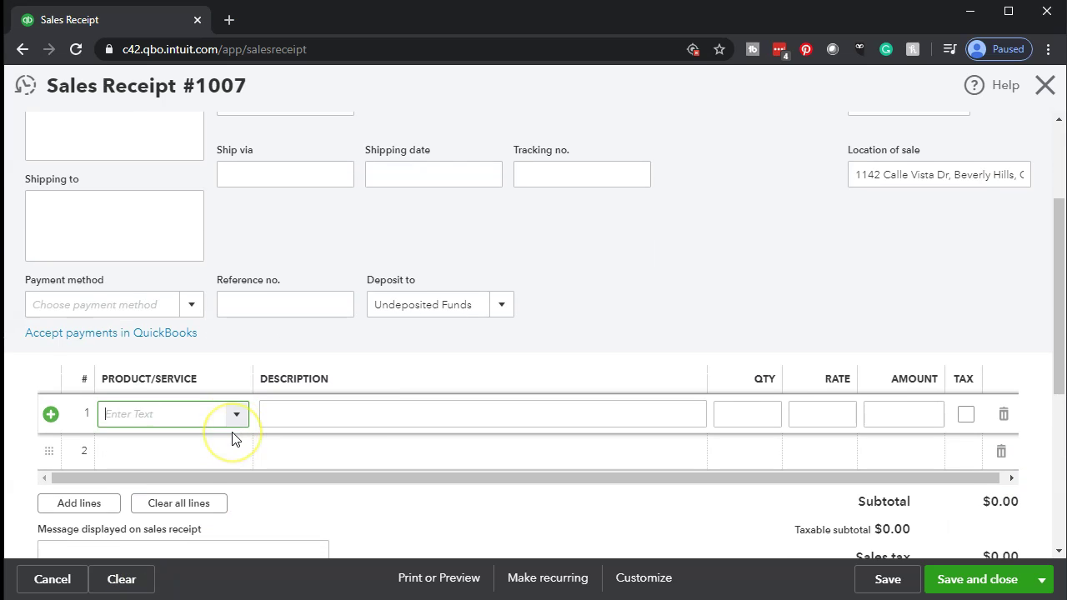
text(Partial Serice)
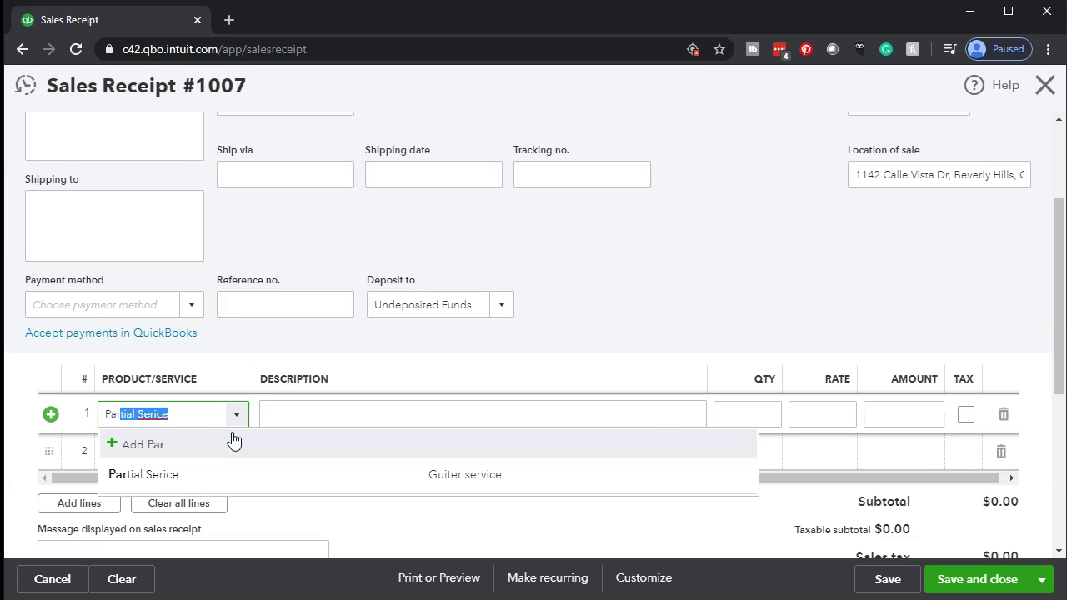
key(Tab)
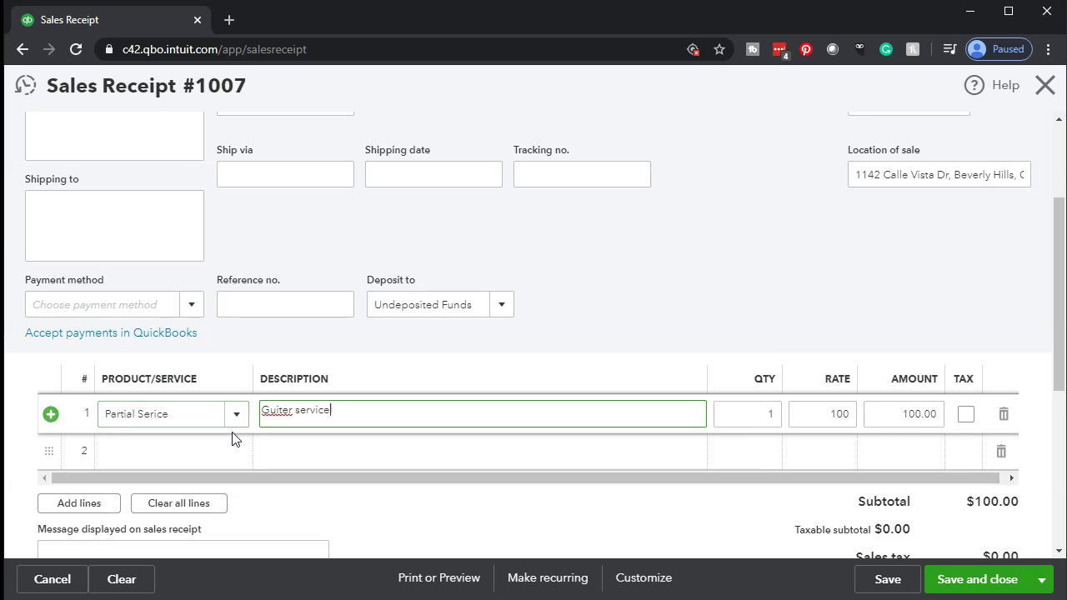
key(Tab)
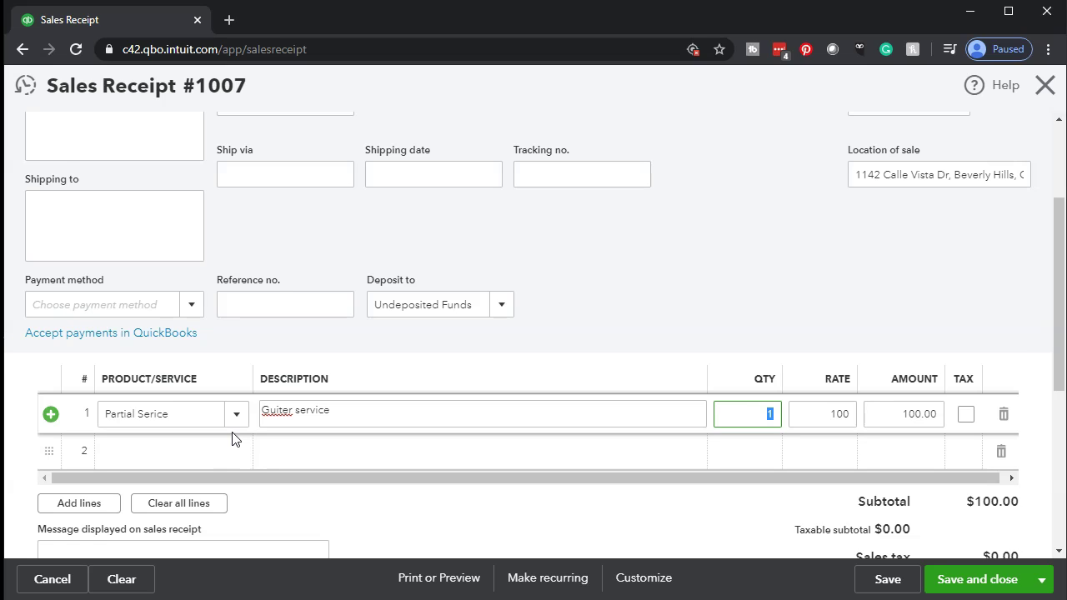
text(10)
key(Tab)
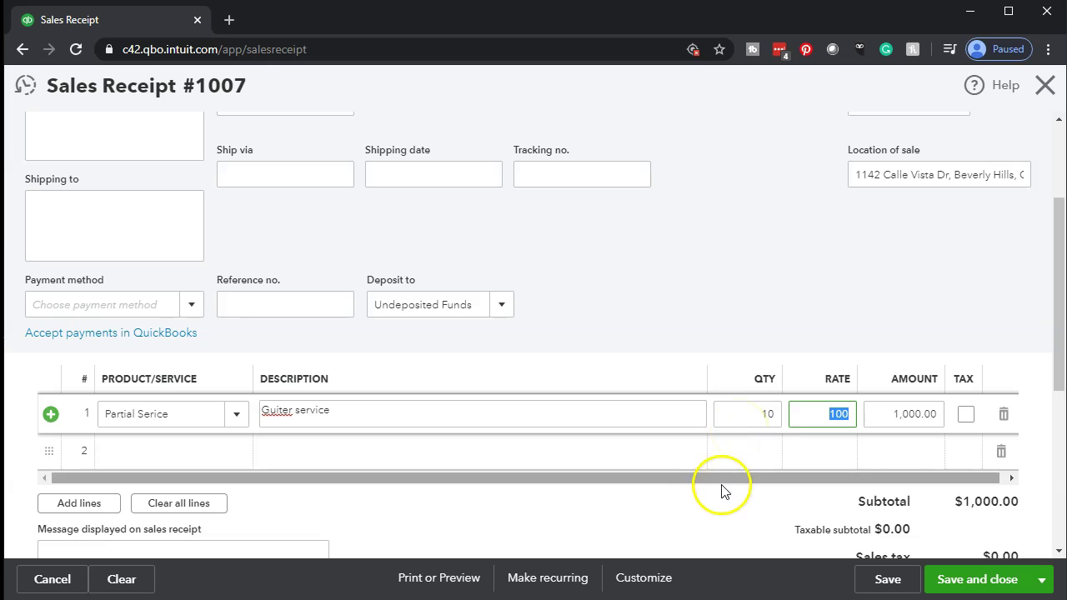
Step: Review the receipt totals and save and close receipt 1007
scroll(706, 495, down, 1)
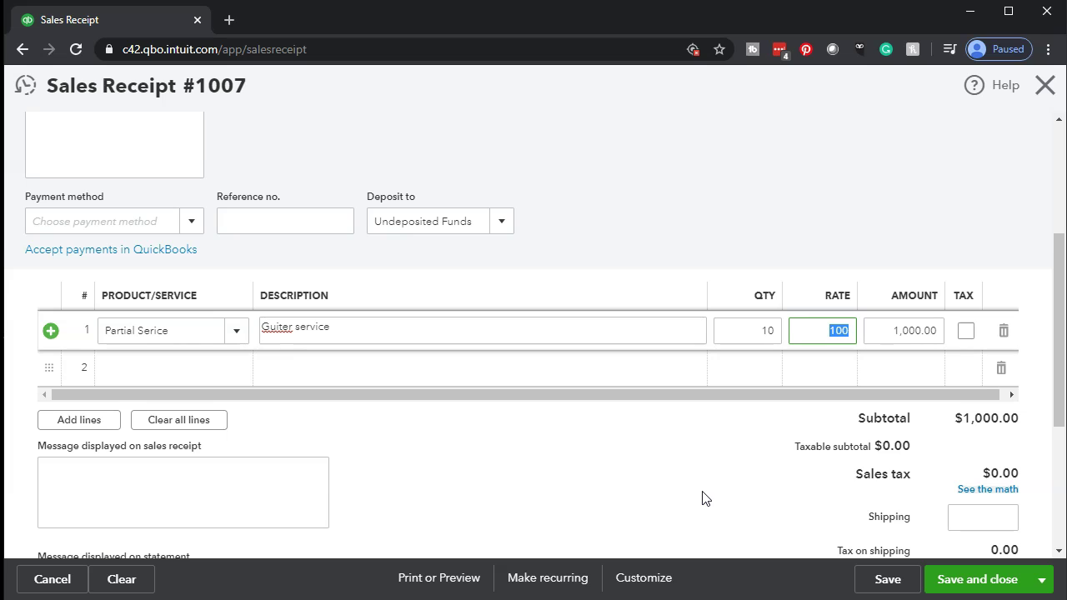
scroll(702, 498, up, 3)
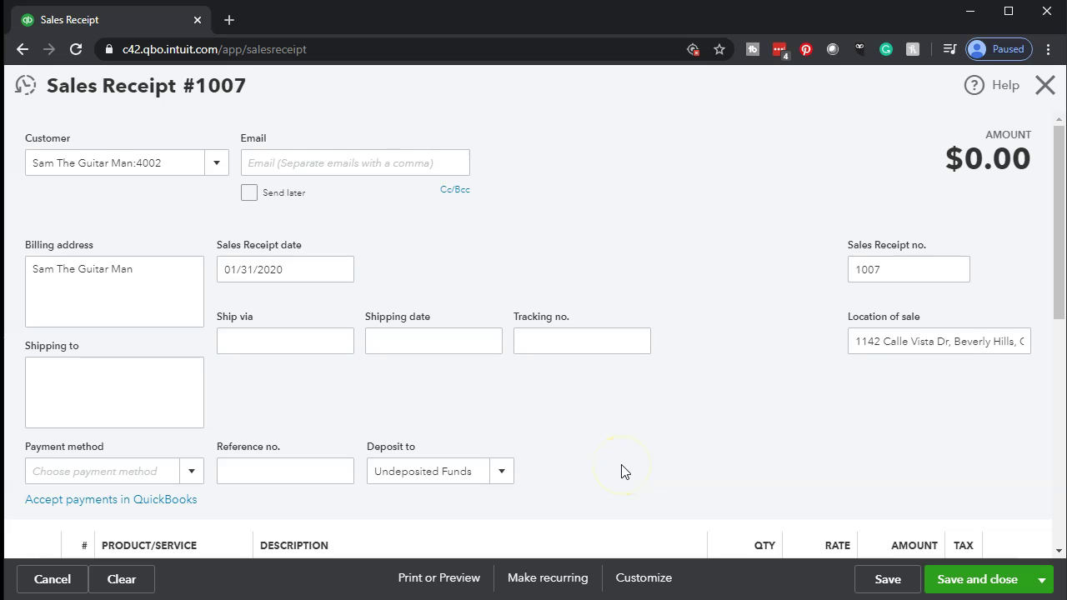
scroll(621, 472, down, 2)
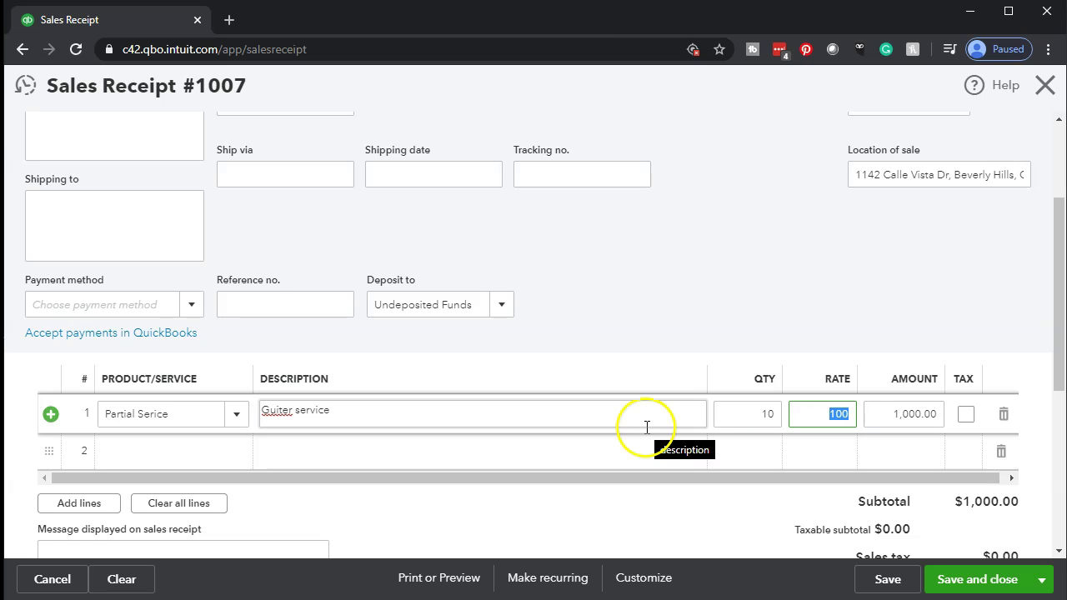
click(964, 579)
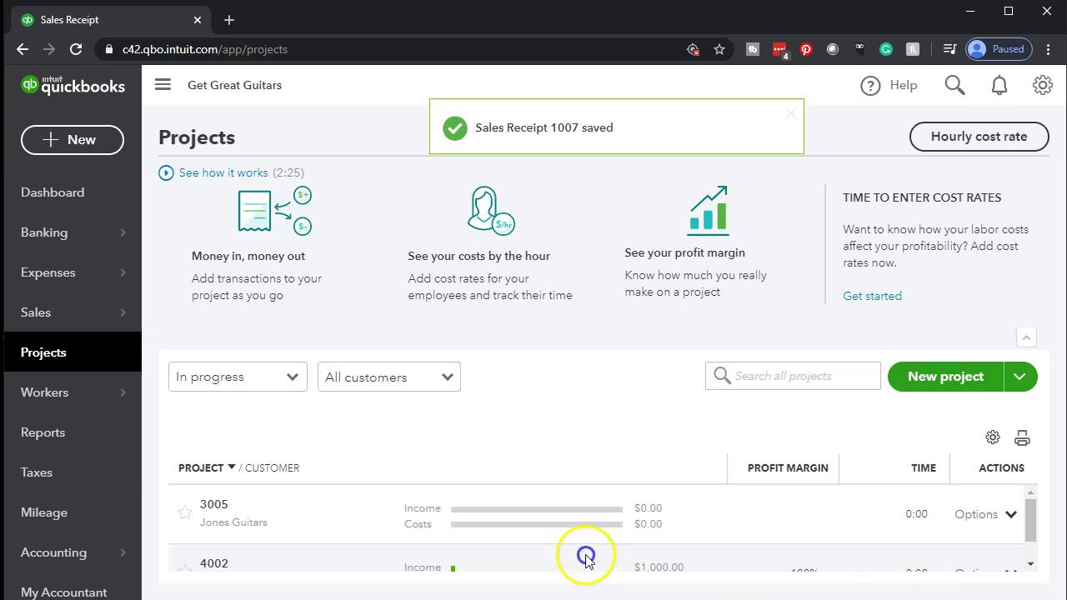
Step: Search Reports for 'tri' and open the Trial Balance report
click(46, 436)
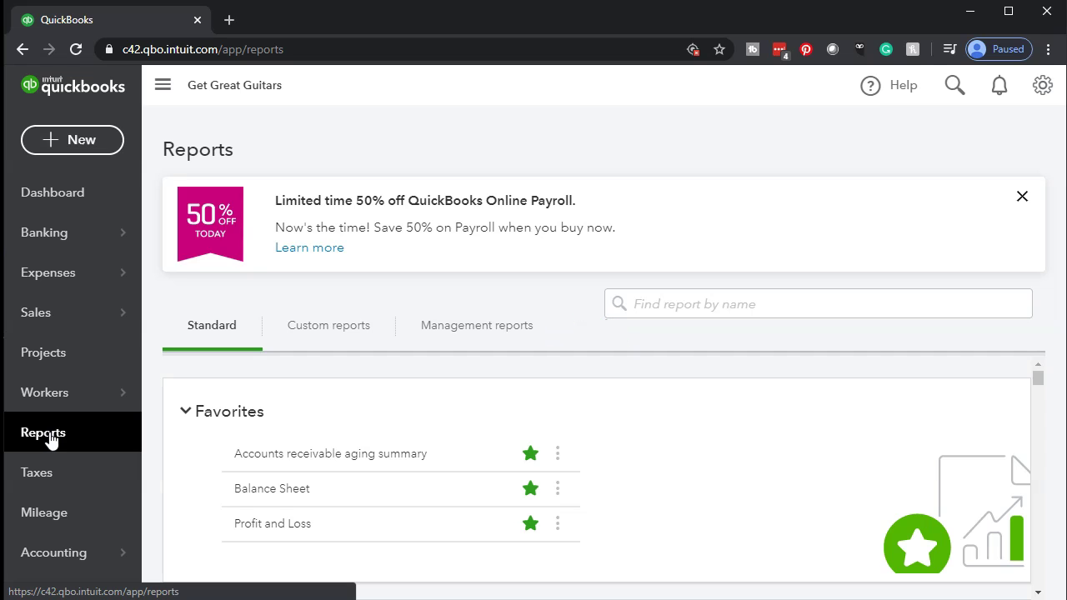
click(722, 313)
text(t)
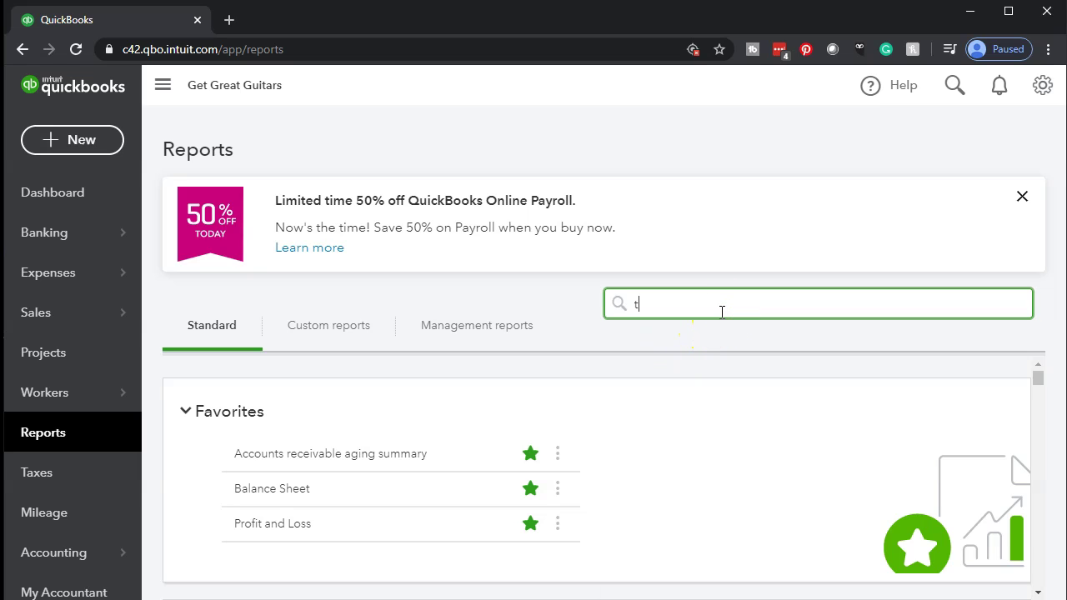
text(ri)
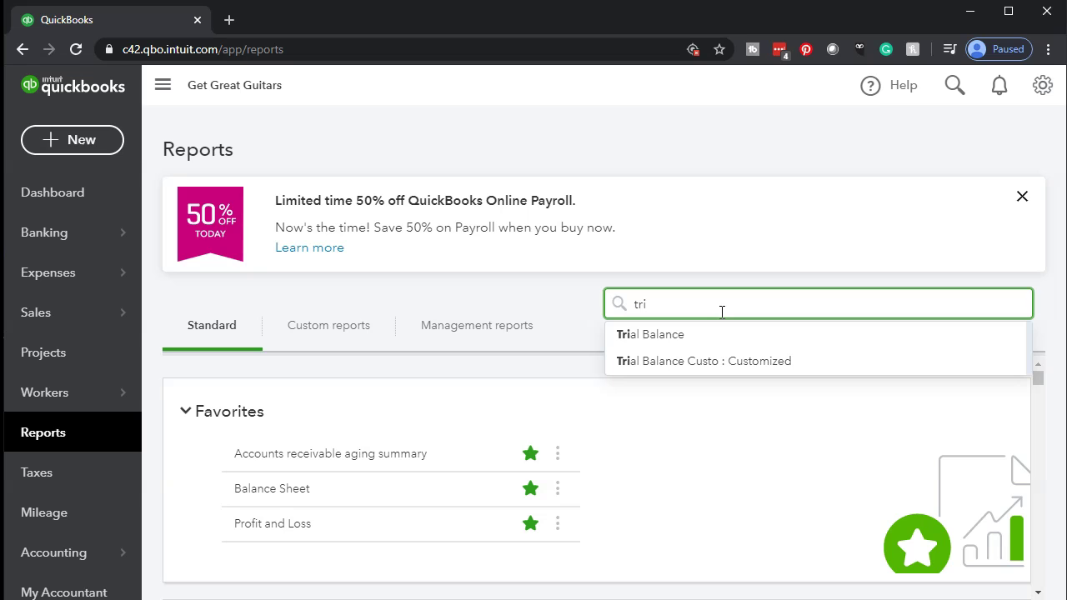
click(687, 335)
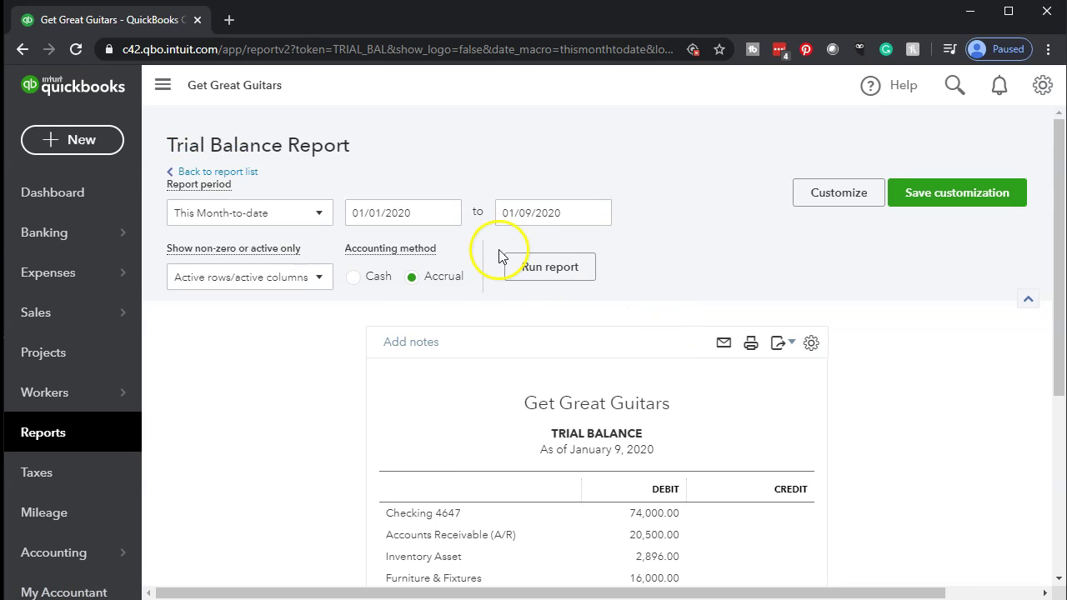
scroll(488, 252, down, 3)
scroll(487, 249, up, 2)
scroll(487, 250, up, 1)
Step: Run the Trial Balance for 01/01/2020 through 12/31/2020
click(424, 211)
drag(424, 212, 262, 205)
text(01/01/20)
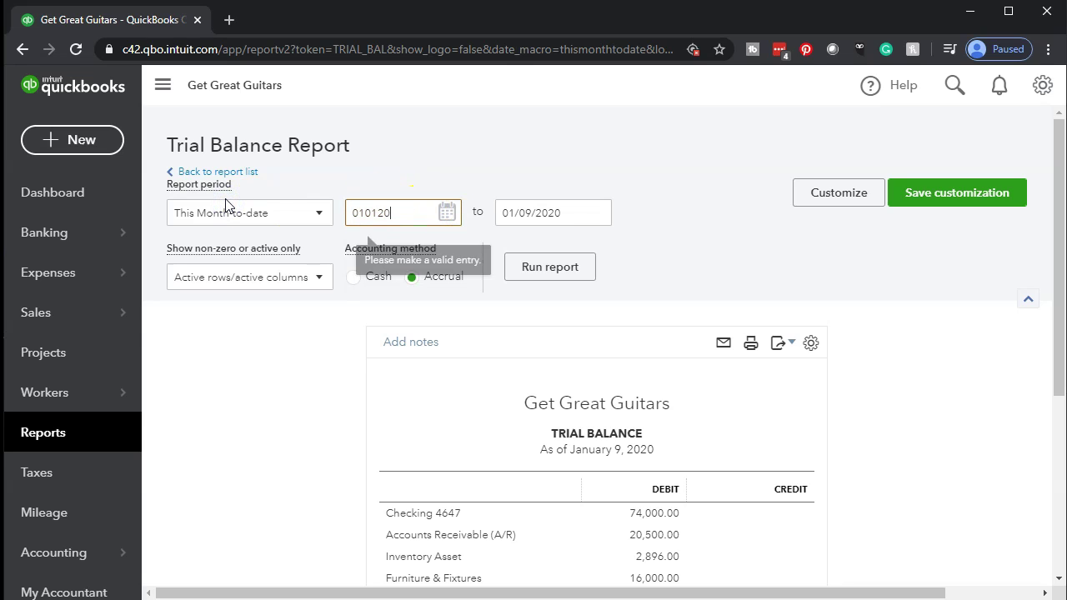
key(Tab)
text(12/31/2020)
click(525, 267)
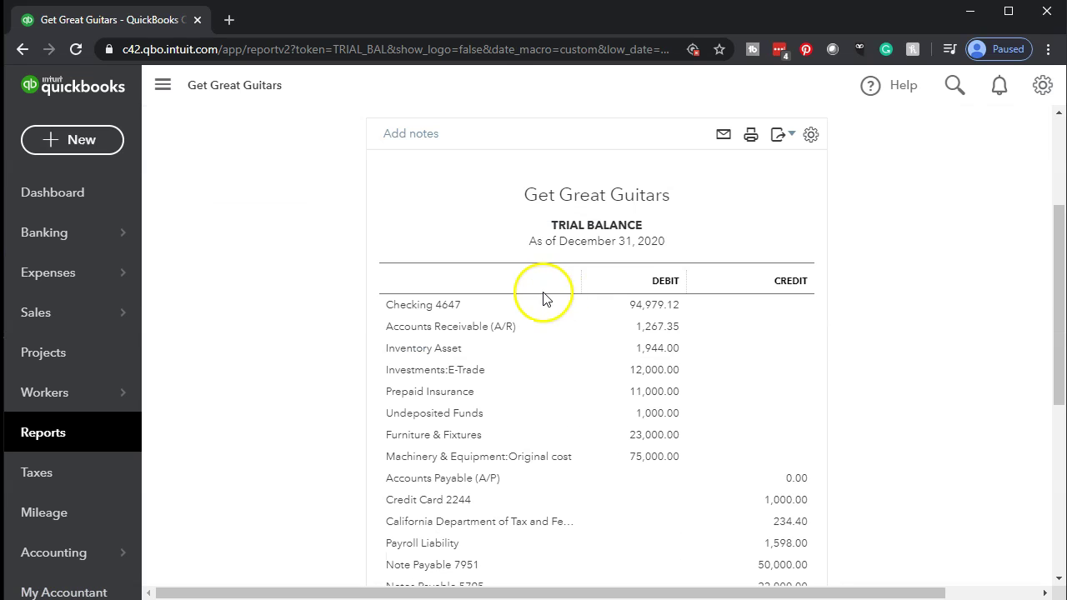
Step: Duplicate the report tab, hide the side navigation and zoom in to read Undeposited Funds
right_click(166, 15)
click(185, 79)
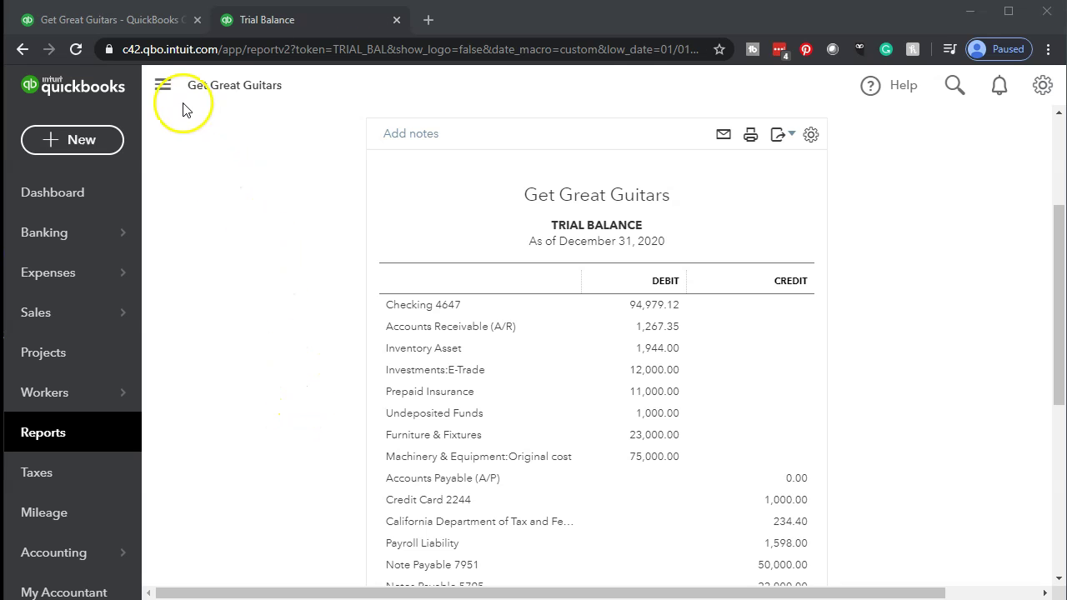
click(164, 86)
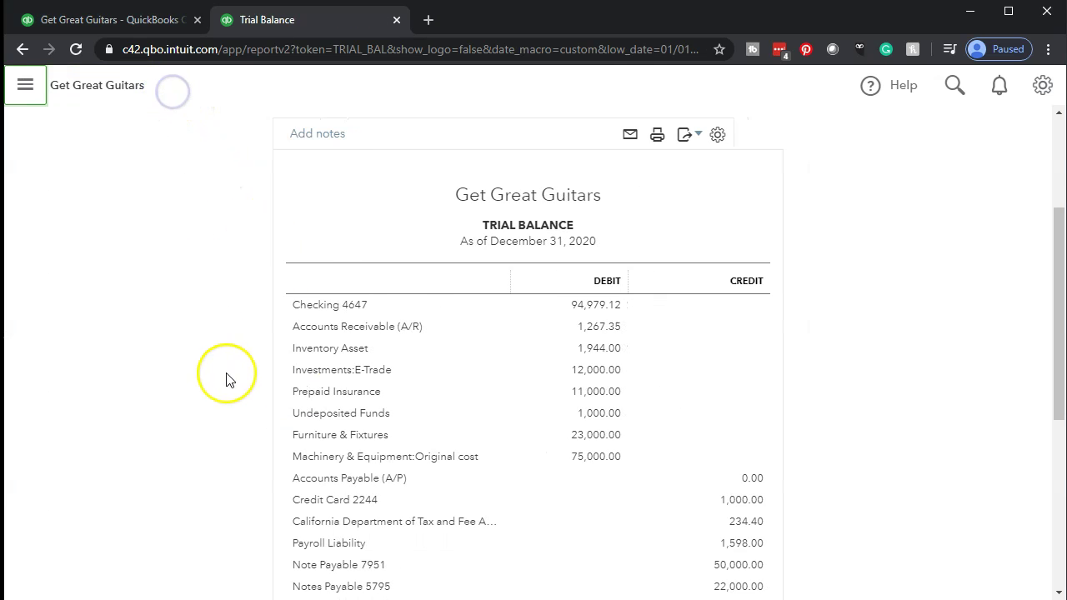
key(ctrl+plus)
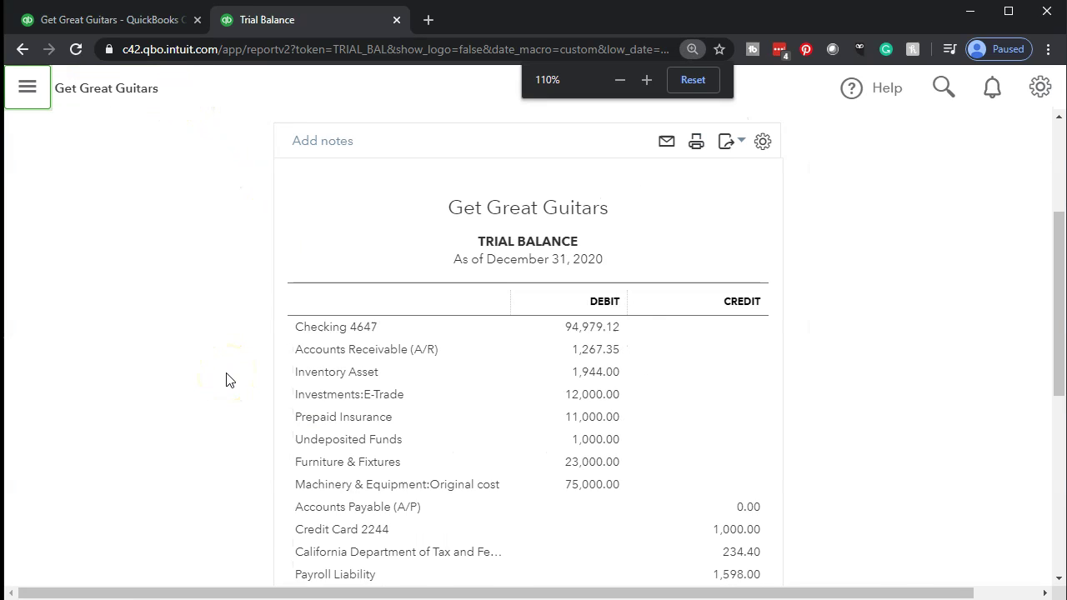
key(ctrl+plus)
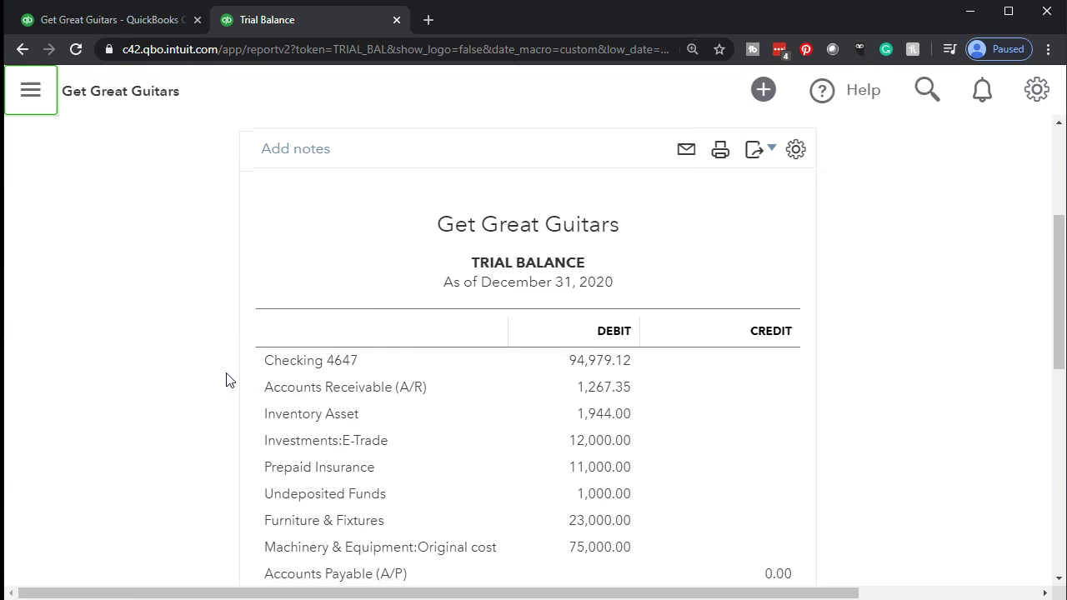
scroll(226, 380, down, 1)
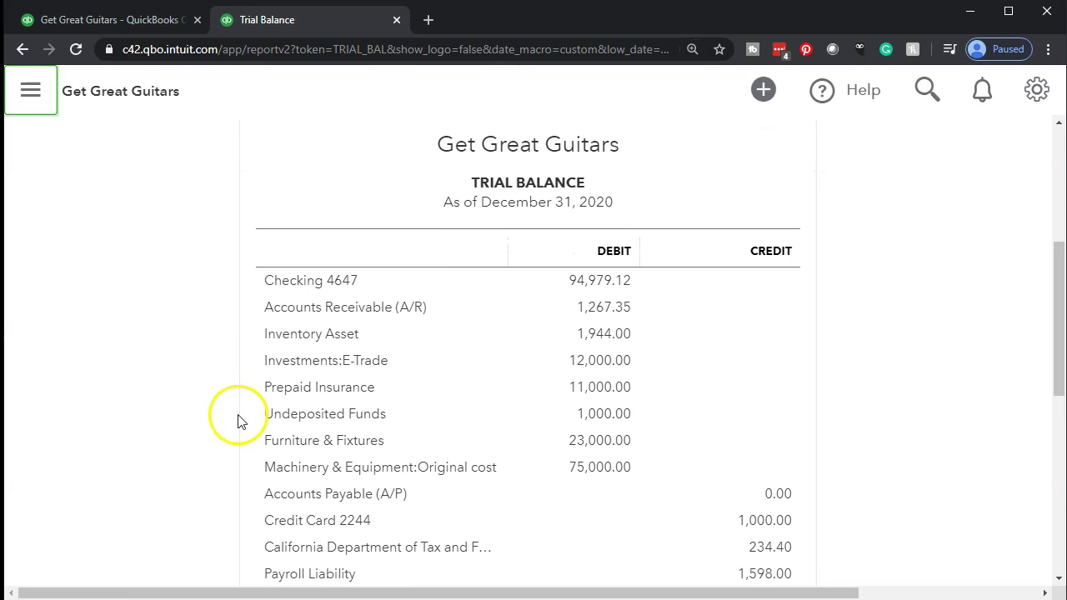
click(593, 417)
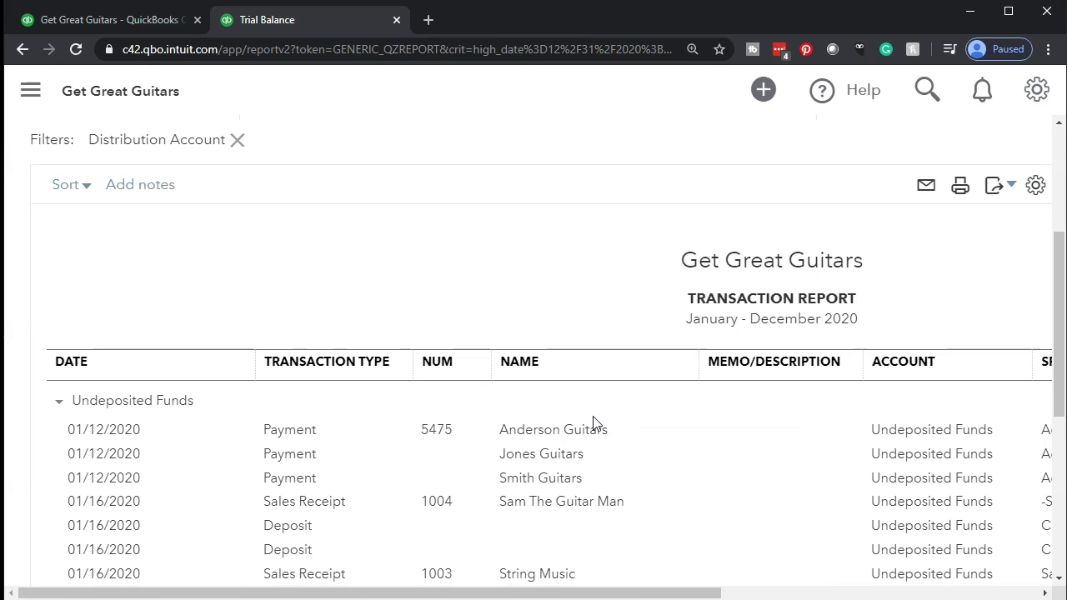
scroll(528, 438, down, 4)
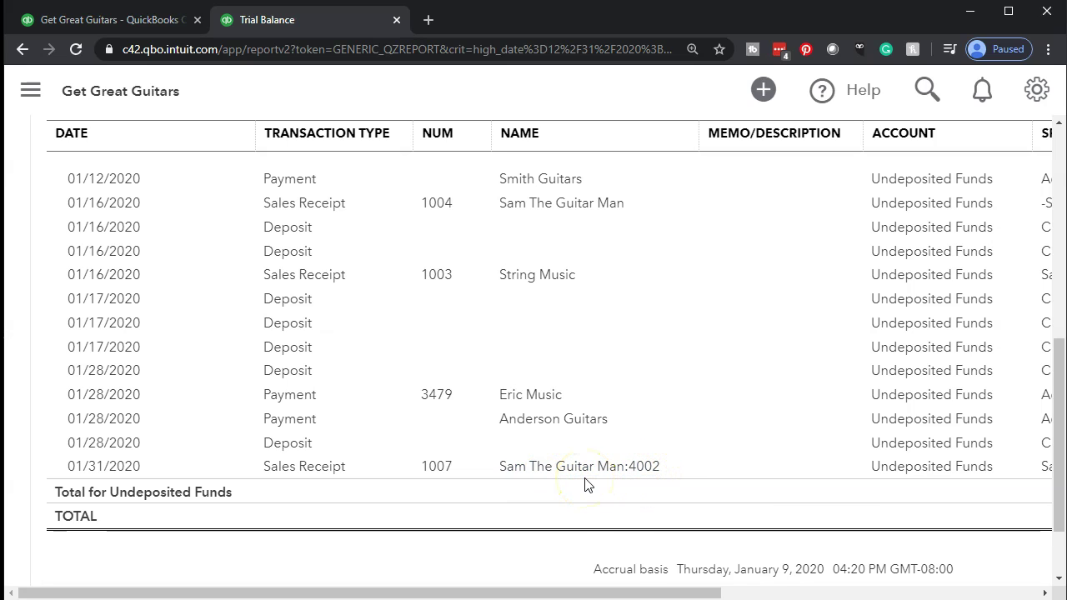
drag(614, 593, 831, 575)
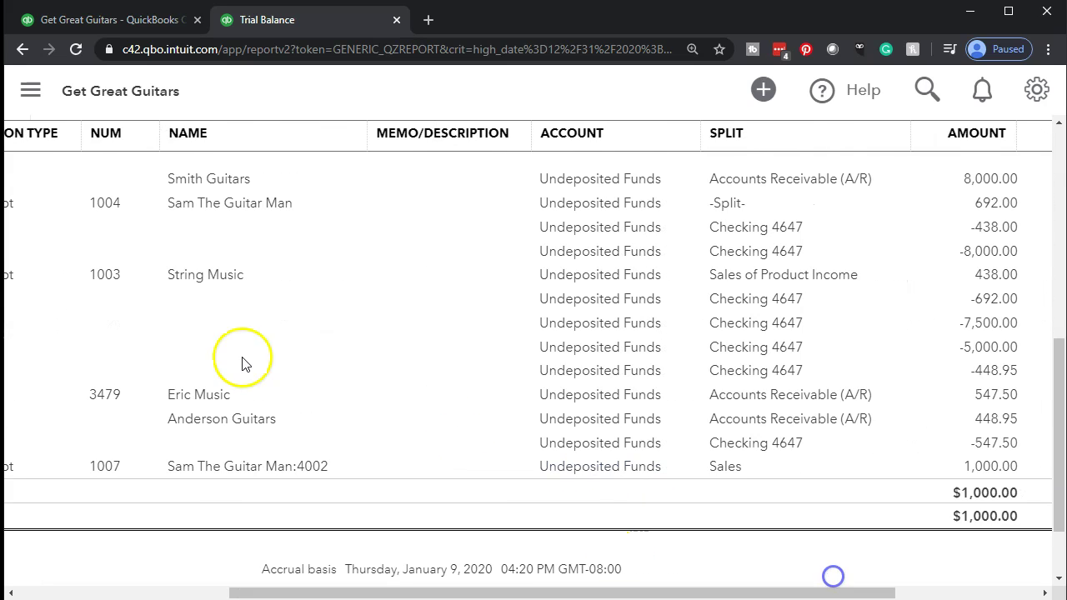
scroll(72, 360, up, 4)
scroll(72, 360, up, 4)
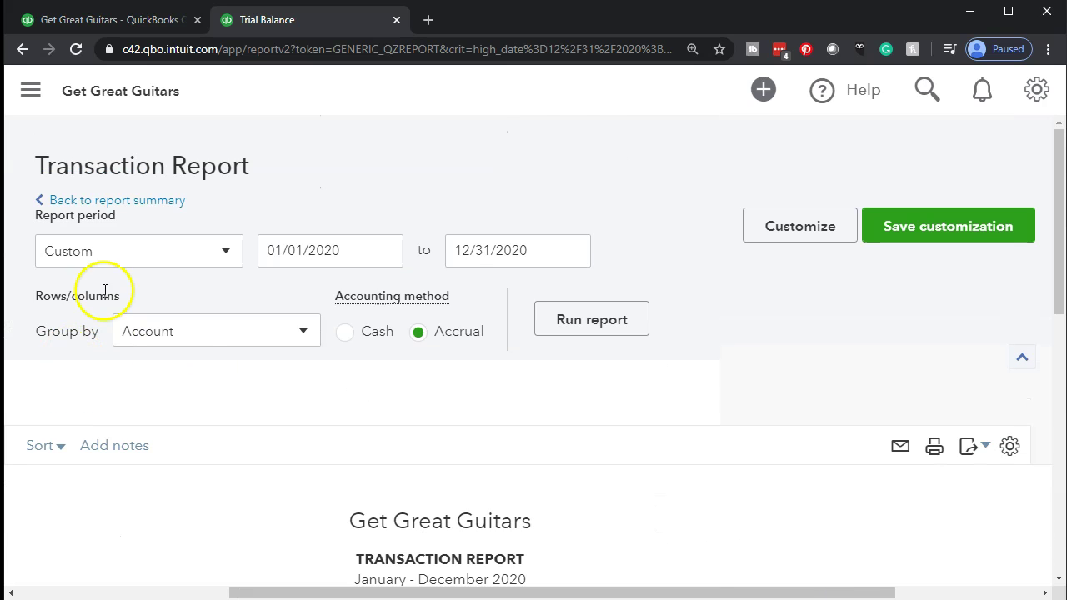
click(95, 200)
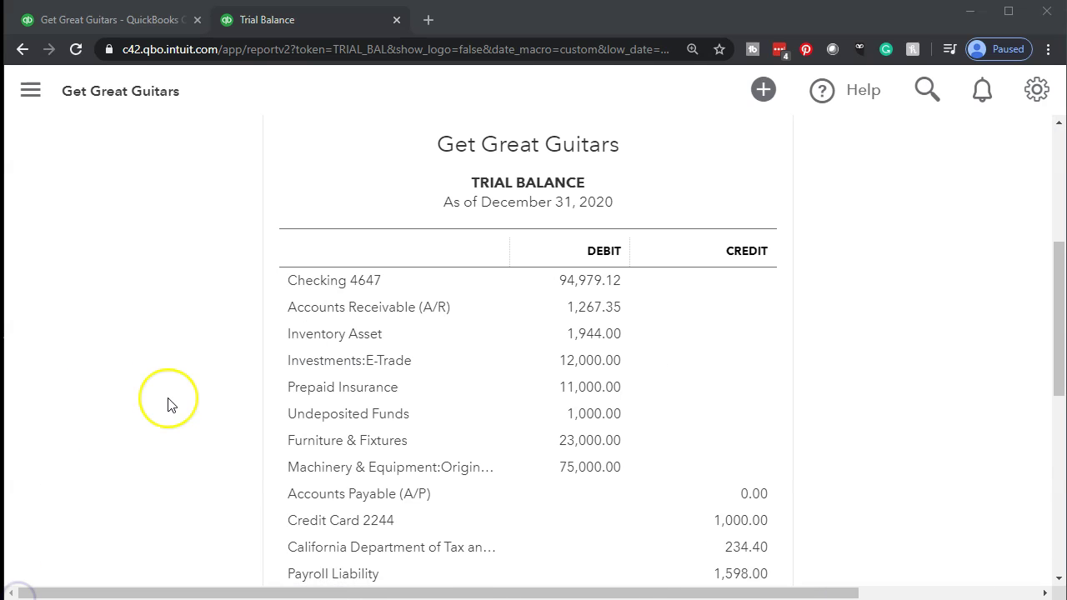
scroll(167, 405, down, 1)
scroll(167, 405, down, 1)
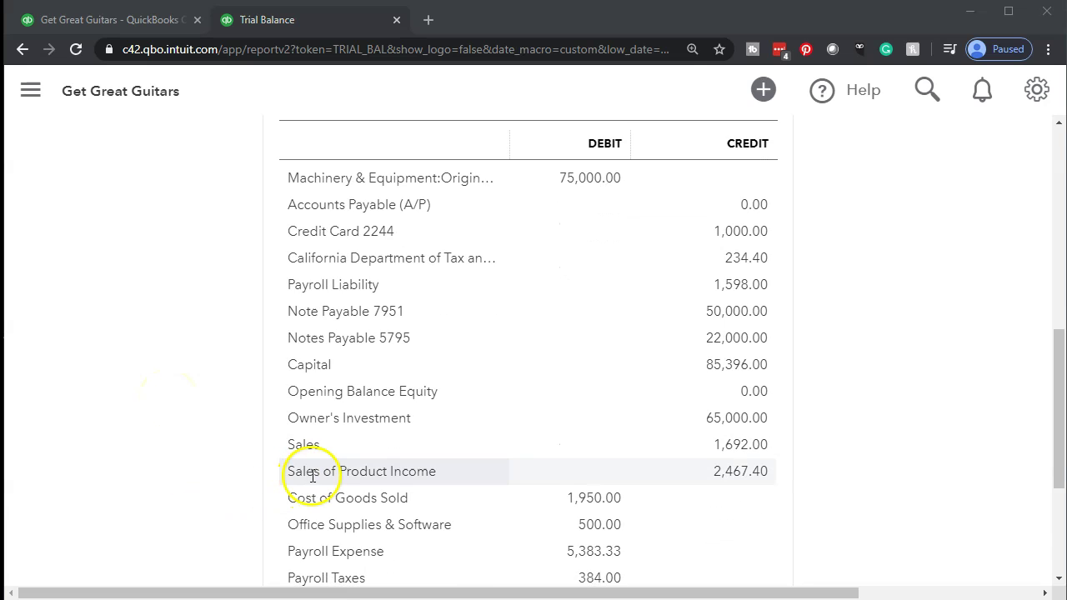
click(721, 456)
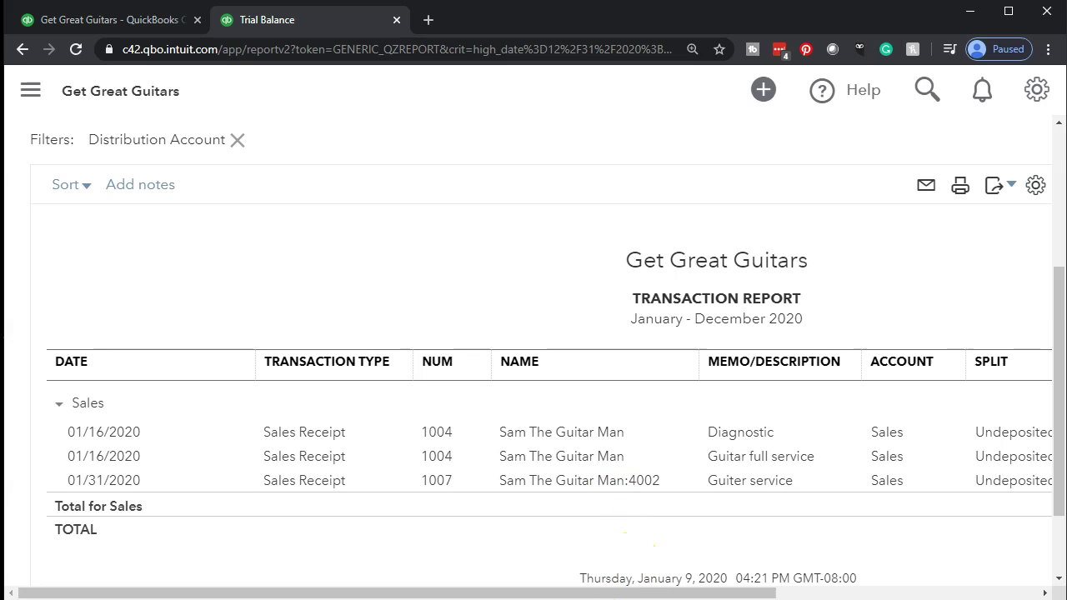
drag(642, 592, 846, 593)
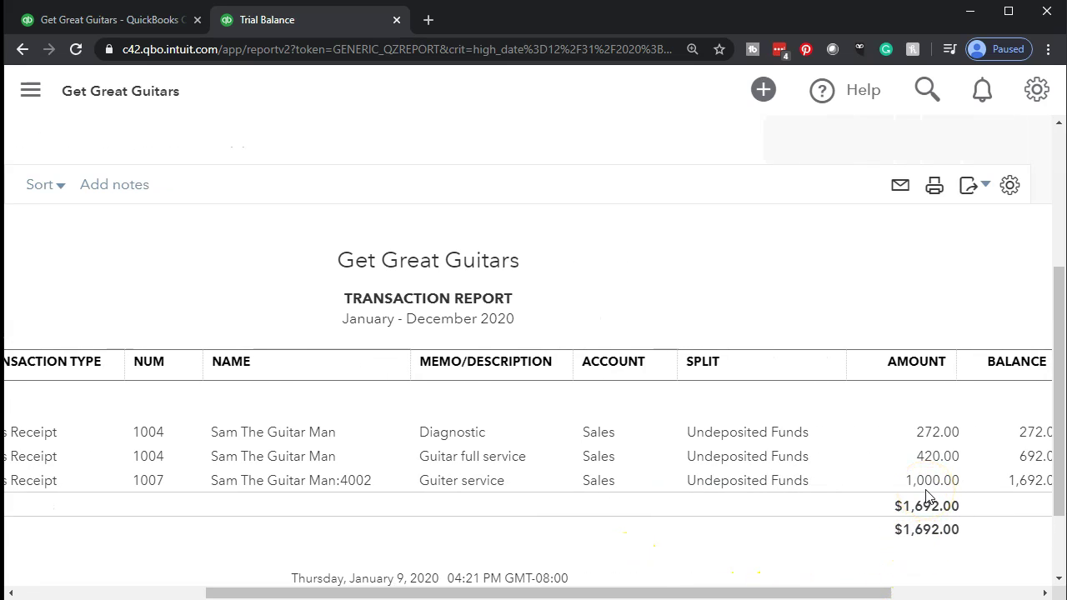
drag(862, 593, 600, 594)
scroll(163, 445, up, 3)
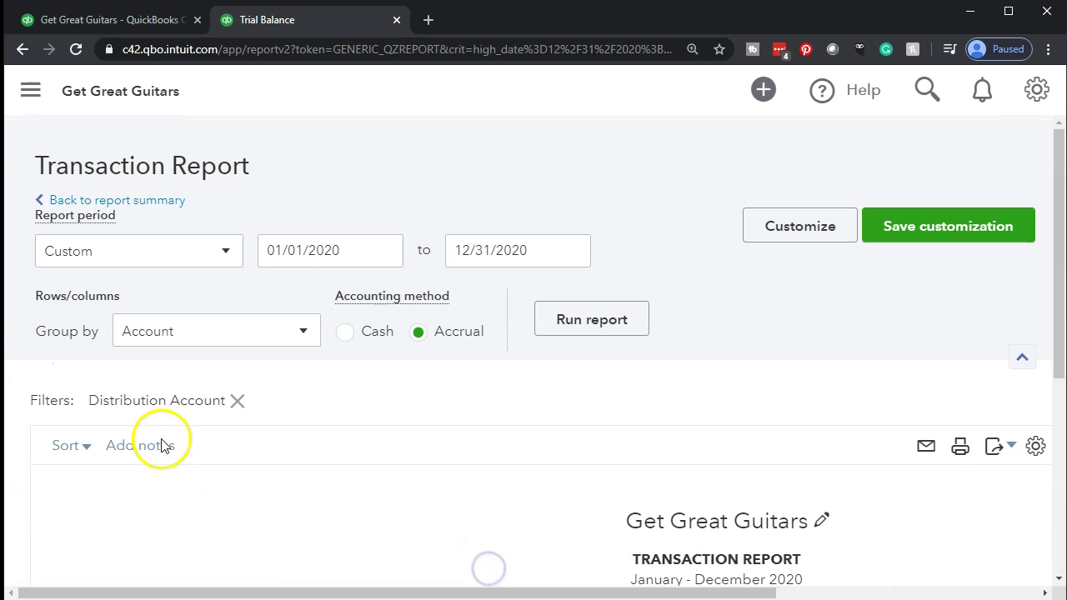
click(158, 202)
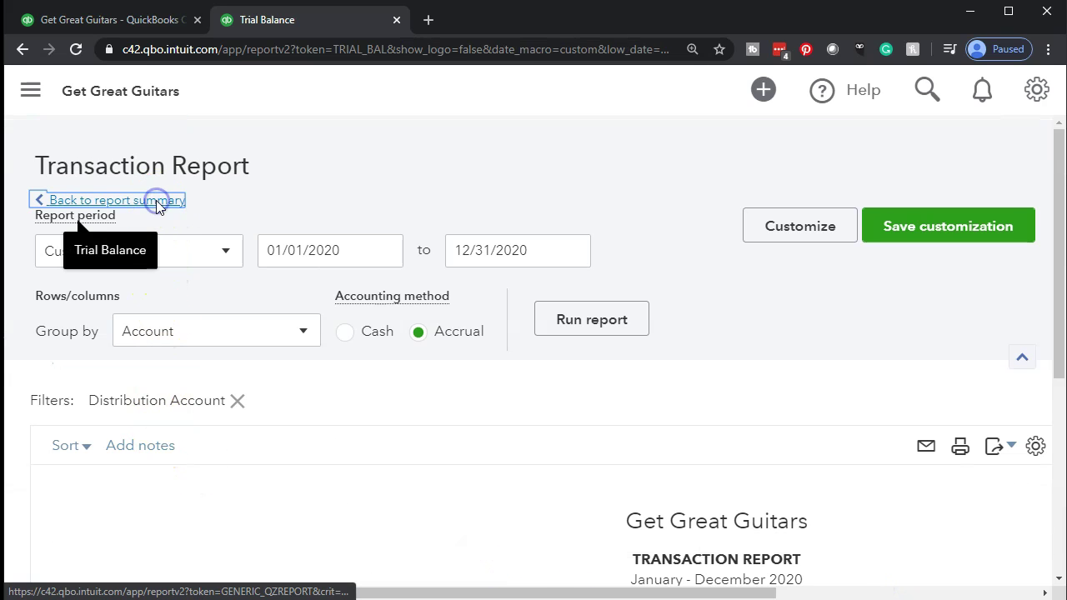
key(ctrl+0)
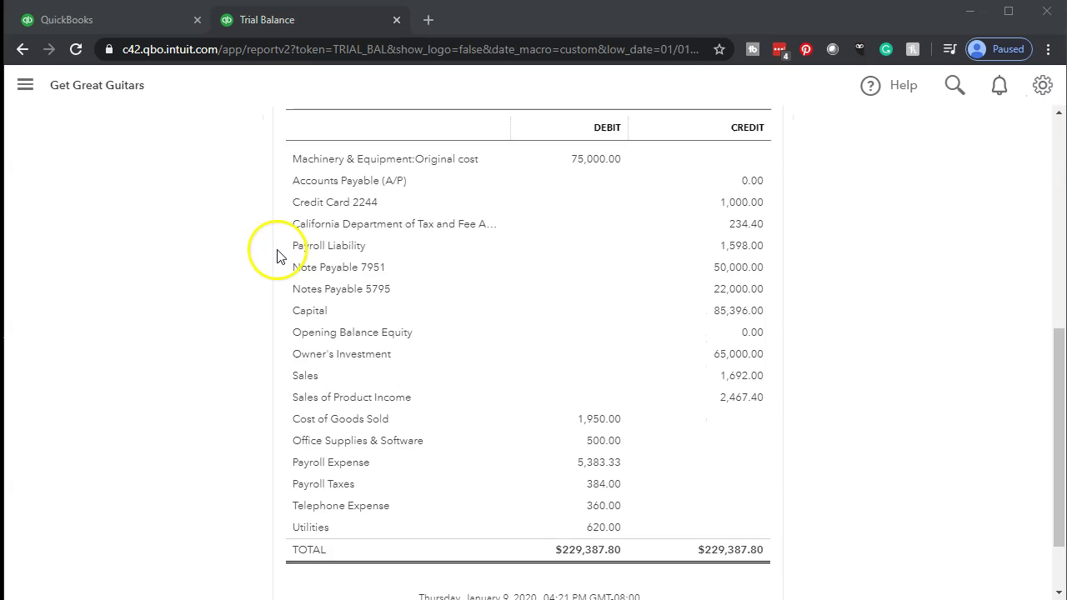
scroll(277, 256, up, 3)
Step: Return to the first tab, go to Projects and open project 4002
click(107, 24)
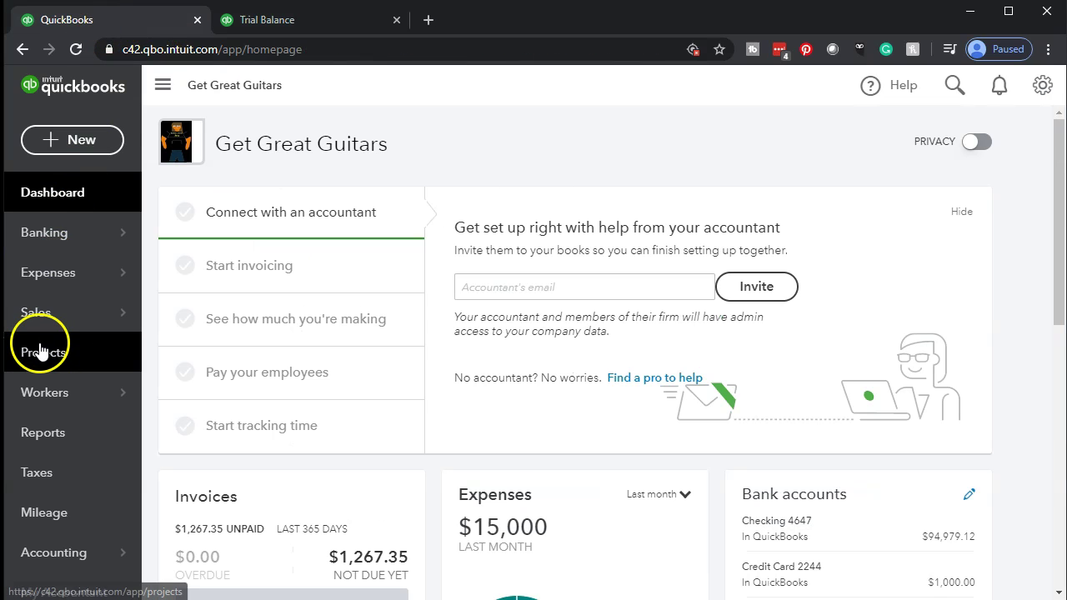
click(67, 357)
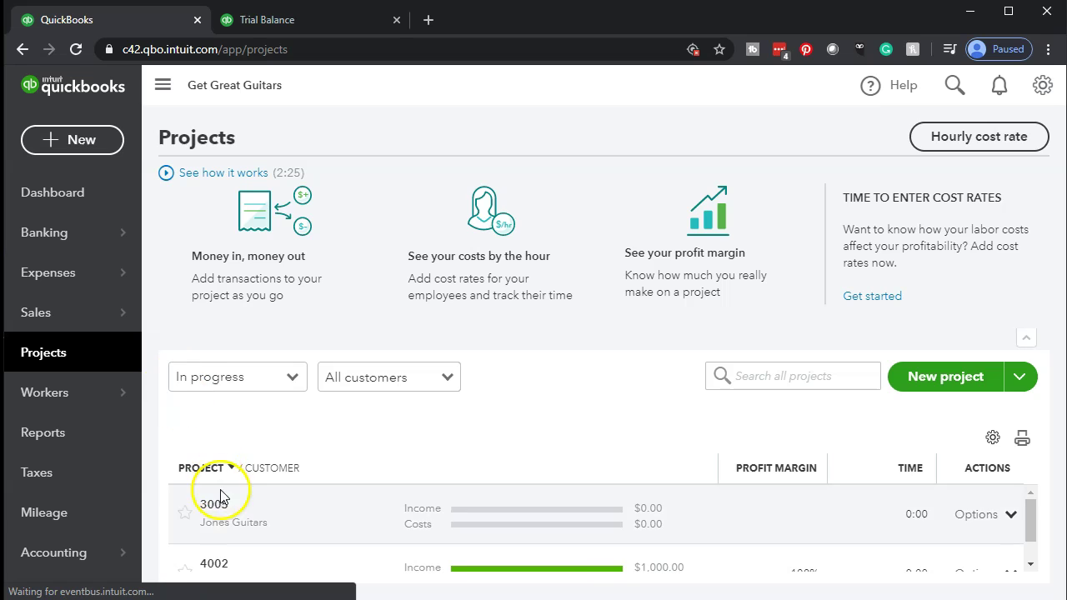
scroll(214, 523, down, 1)
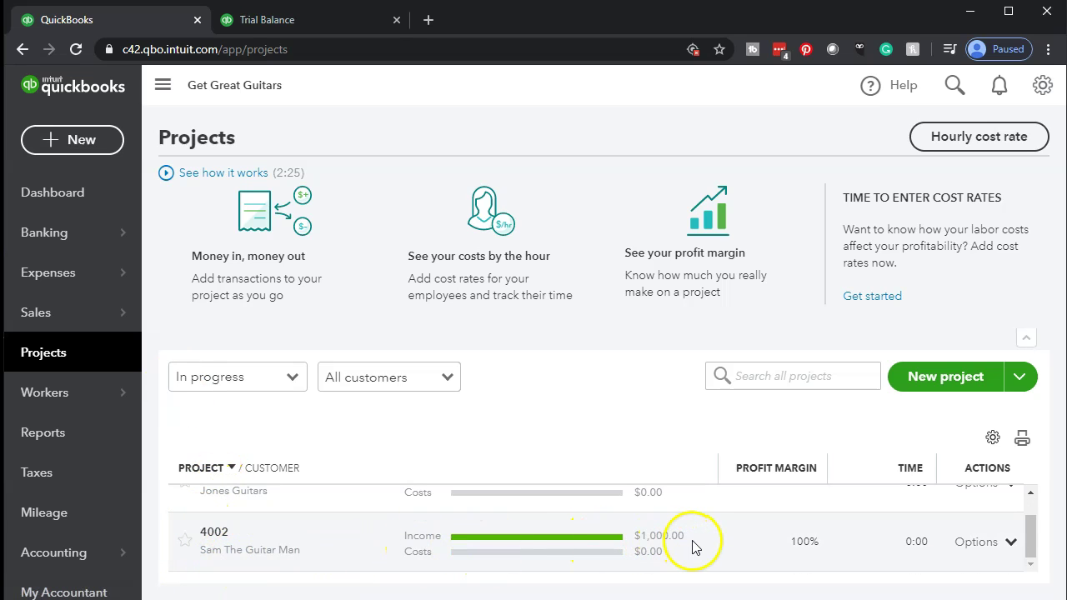
click(379, 557)
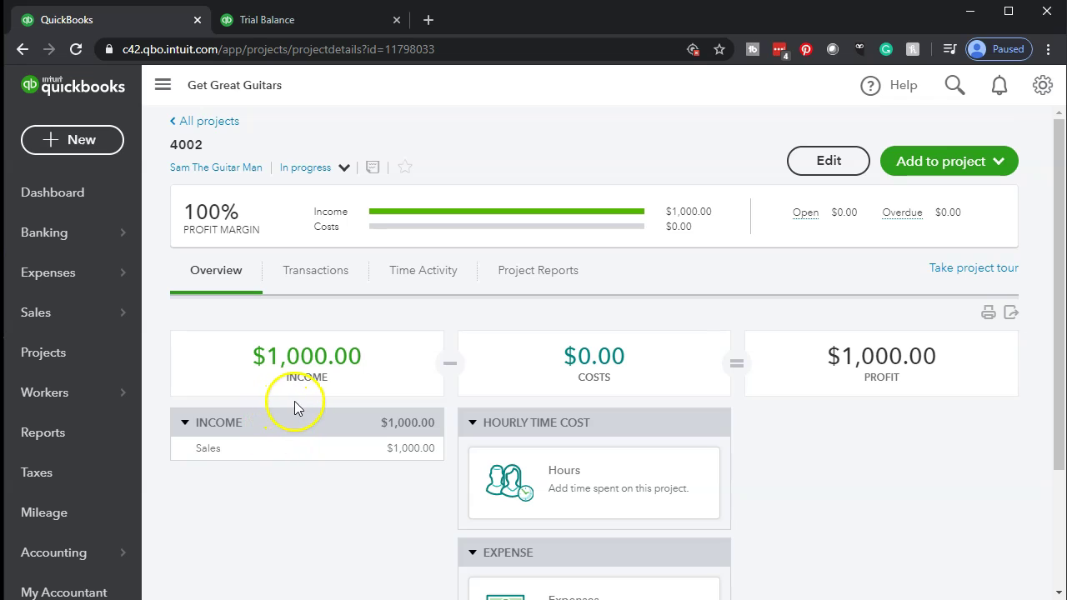
Step: Trace project 4002's $1,000.00 income to receipt 1007 in its transaction report, then return
click(289, 457)
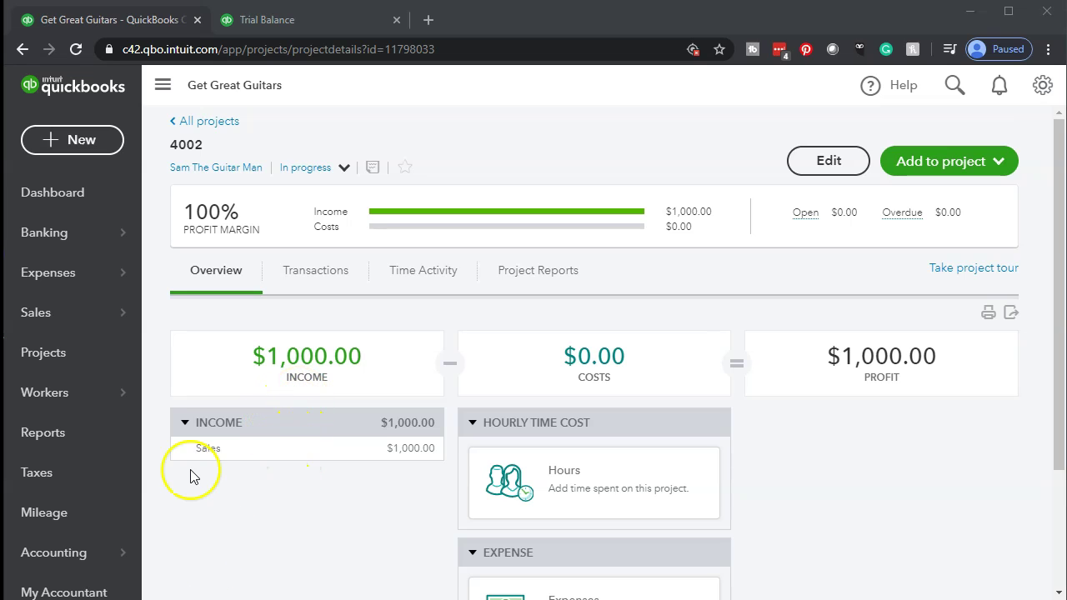
click(403, 435)
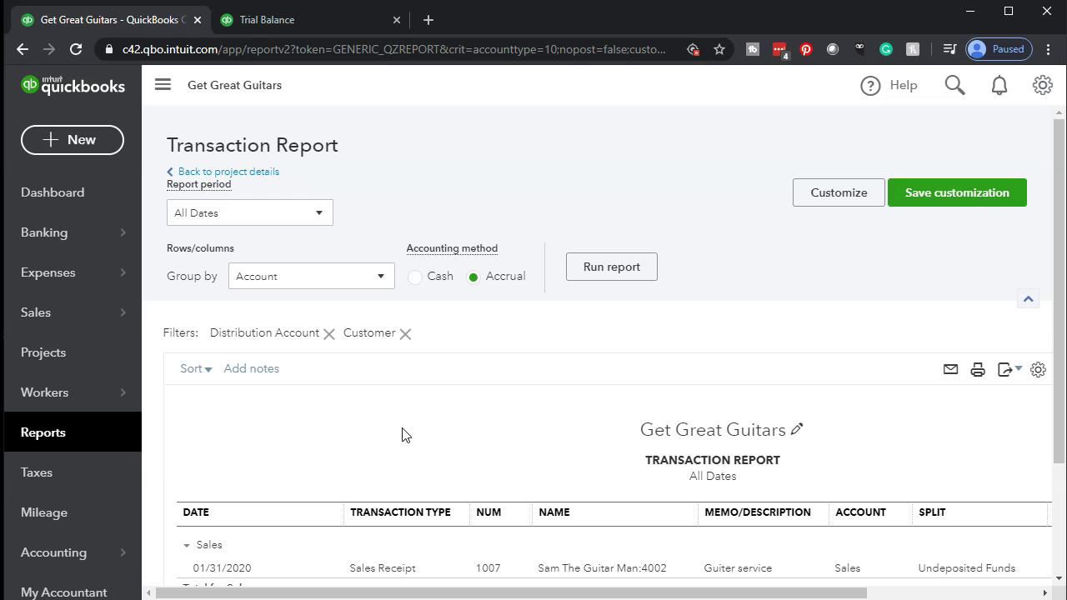
scroll(402, 435, down, 2)
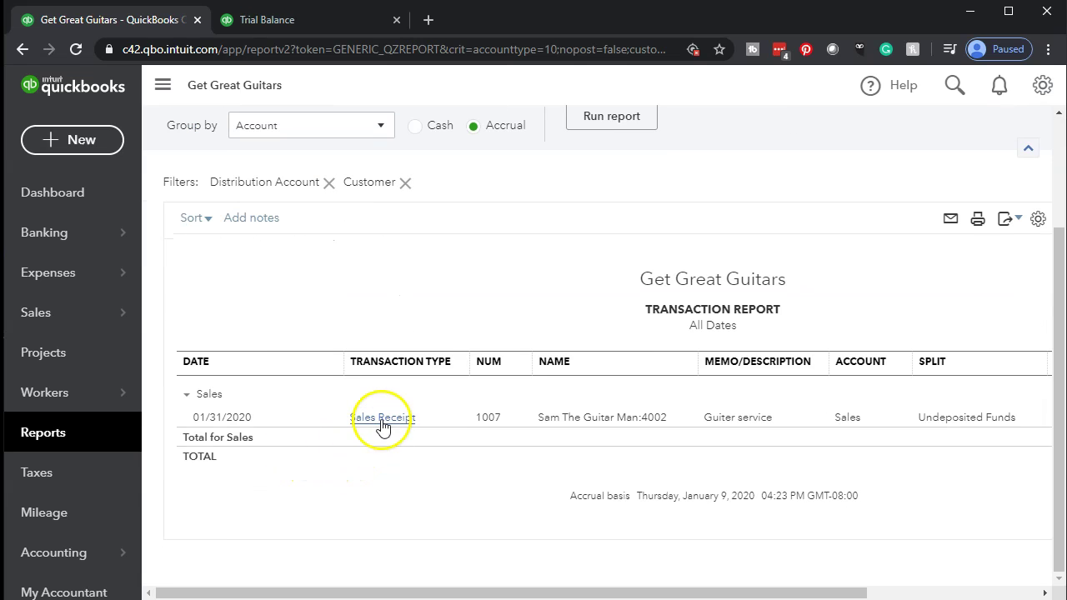
drag(564, 589, 782, 593)
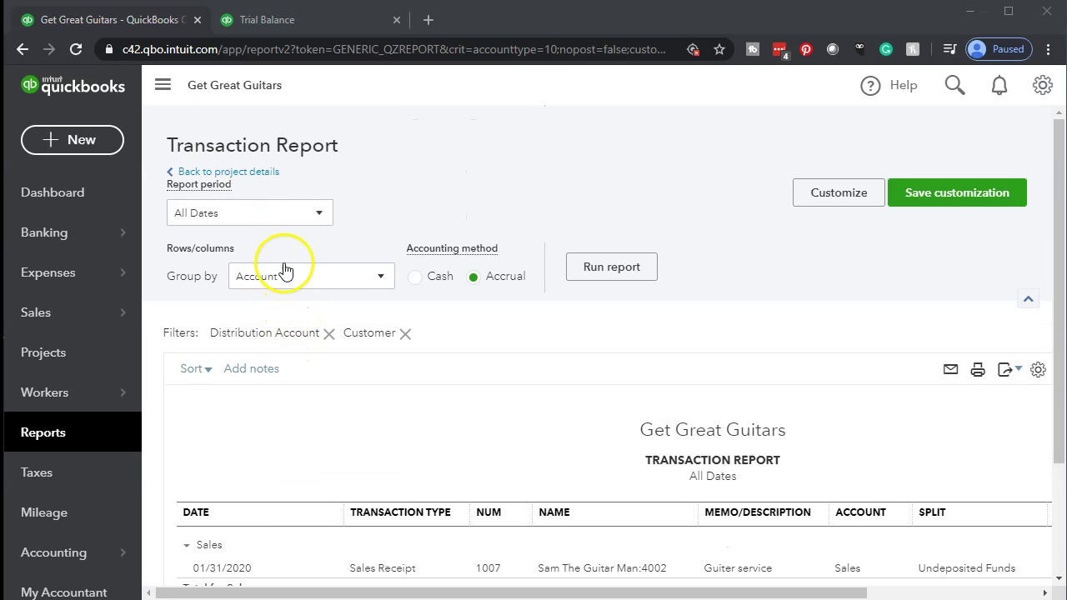
click(267, 172)
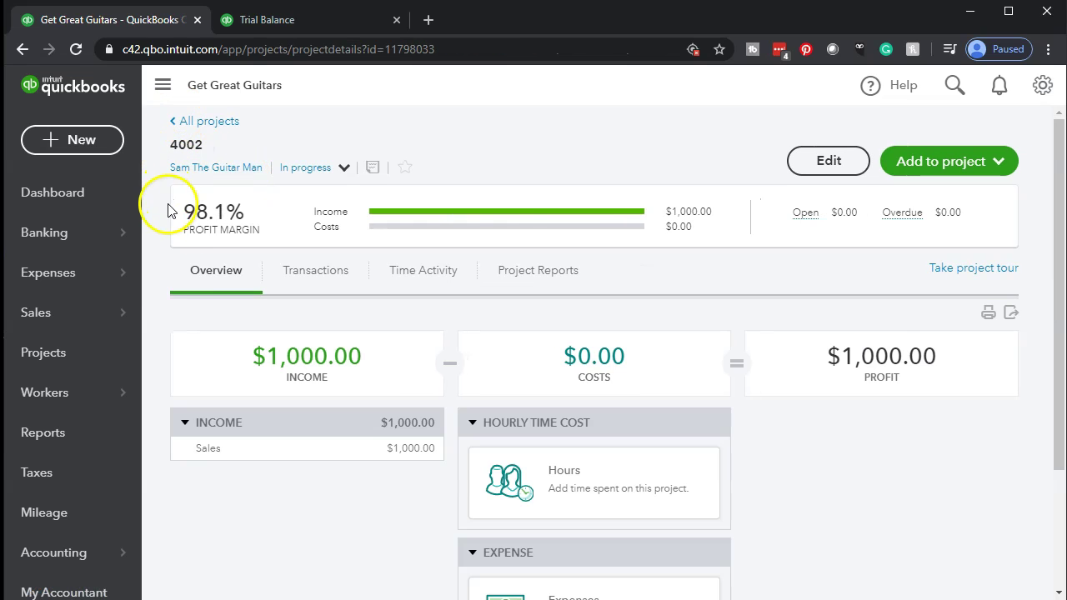
scroll(178, 310, down, 2)
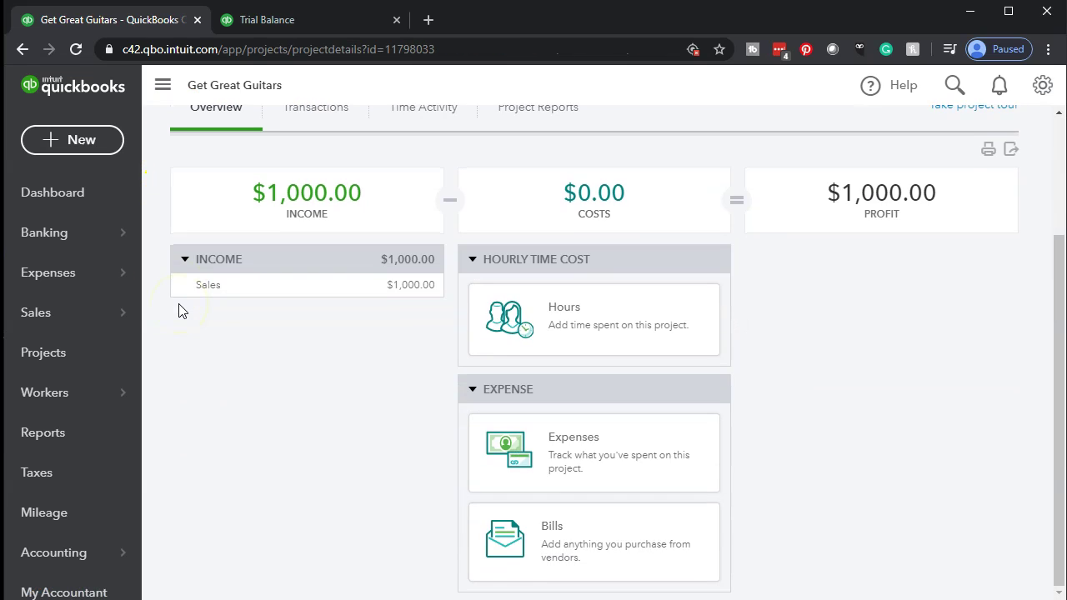
scroll(233, 479, up, 2)
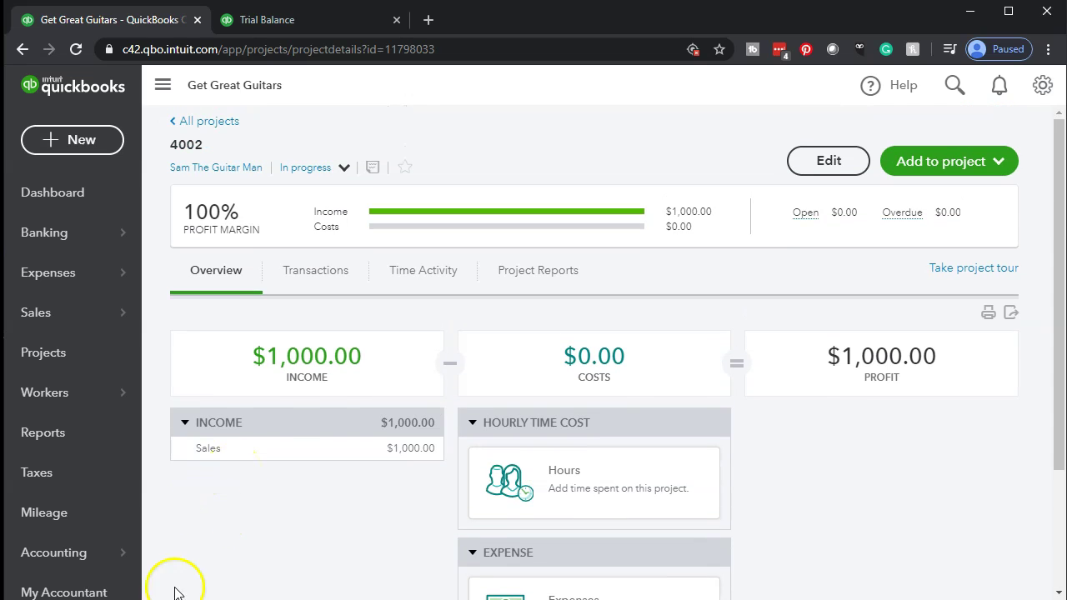
Step: Open Sam The Guitar Man's customer page from the Customers list
key(alt+Left)
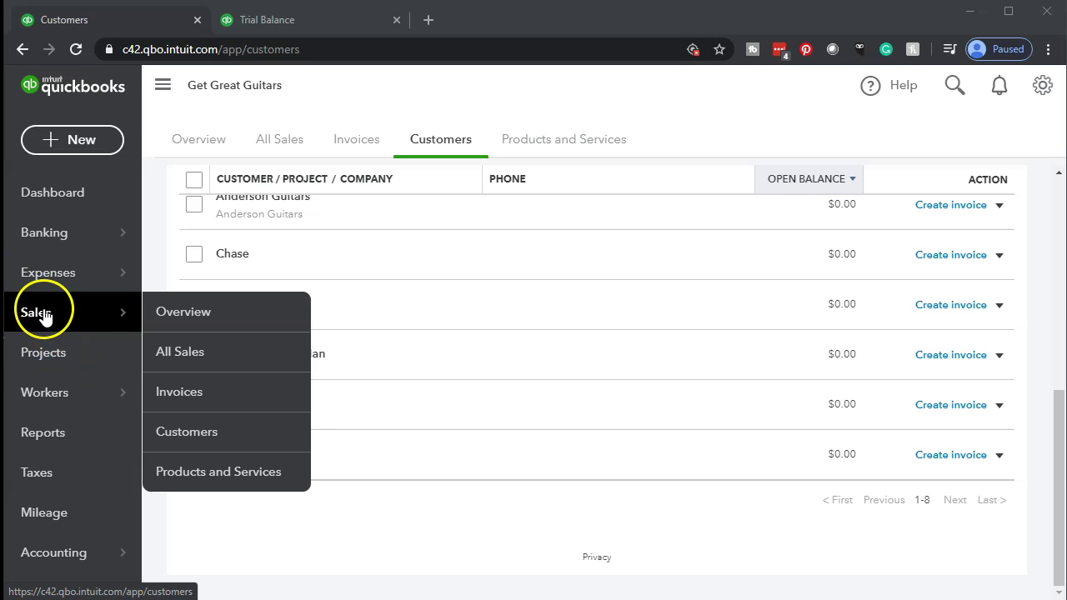
click(44, 315)
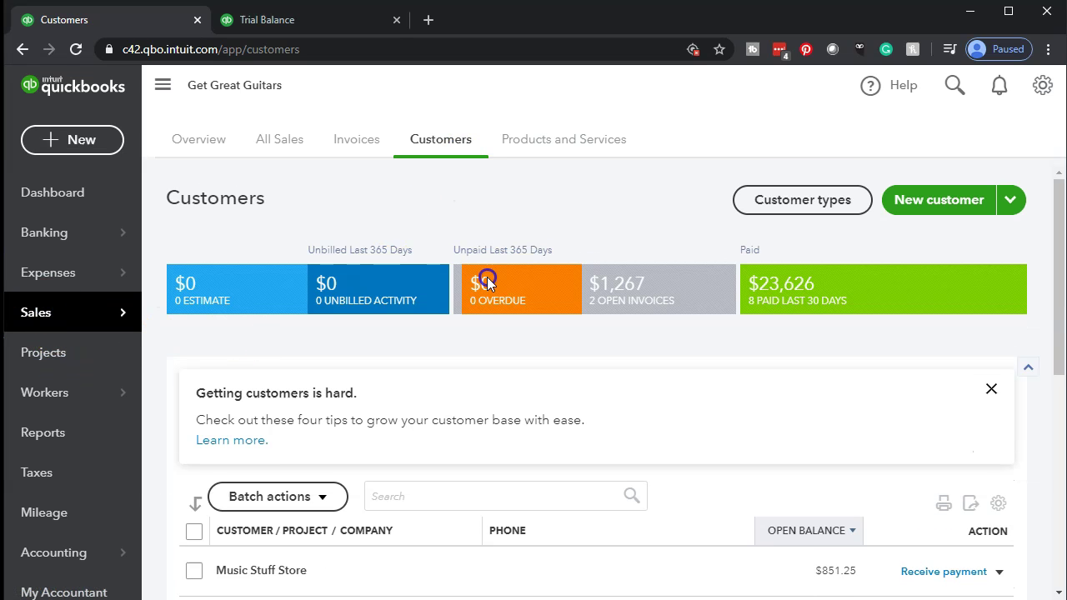
scroll(487, 284, down, 5)
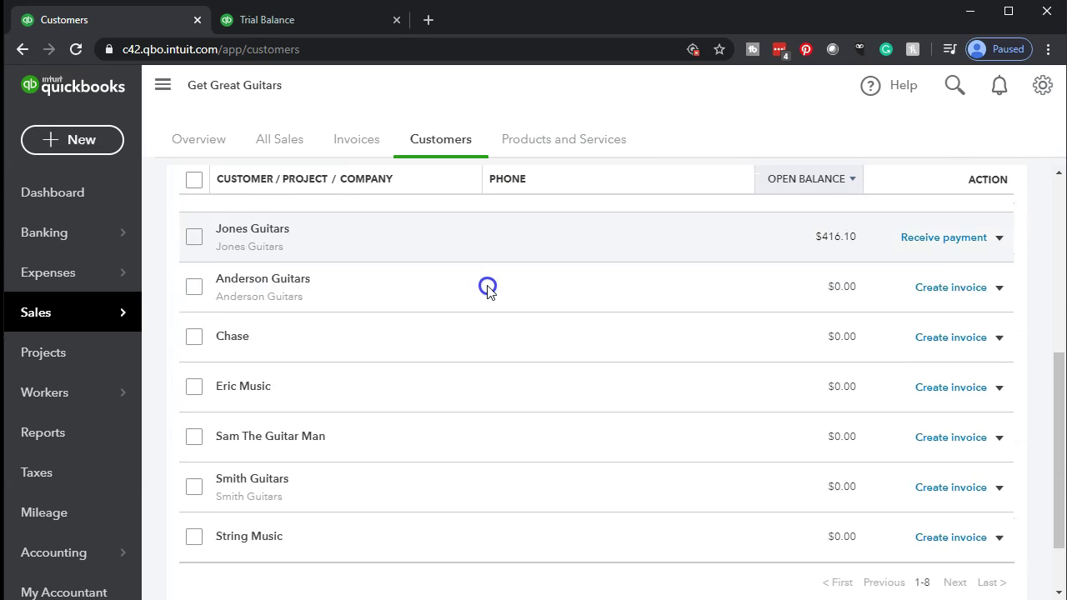
scroll(487, 289, down, 1)
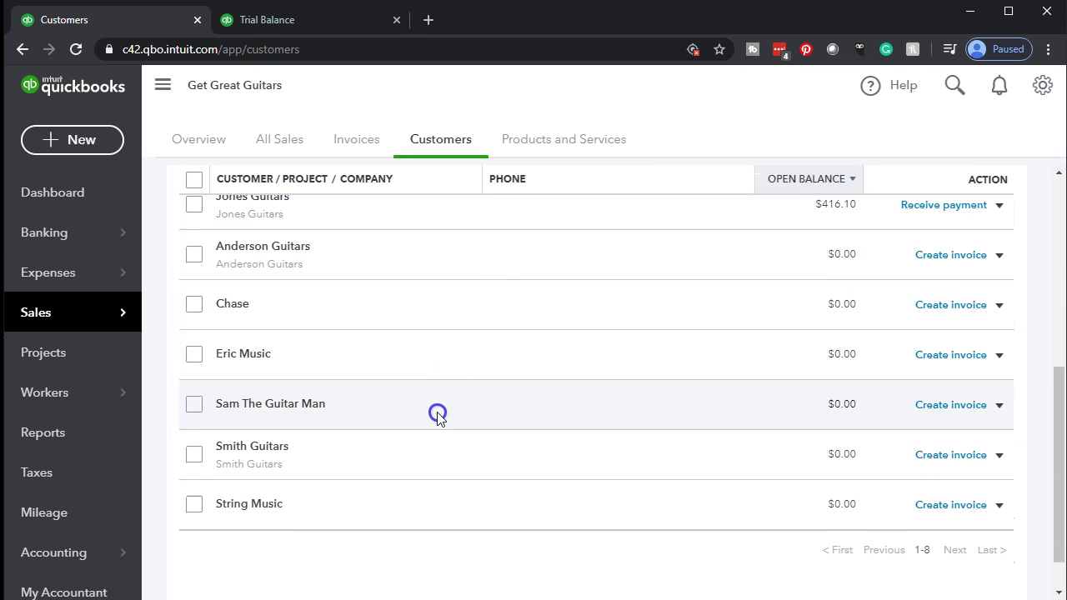
click(280, 405)
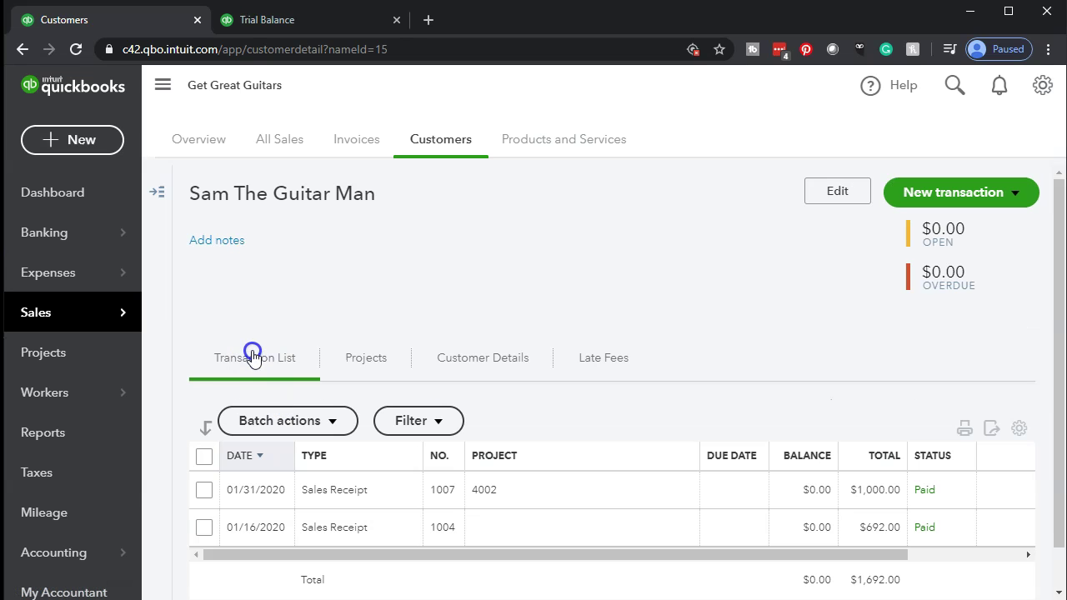
Step: Check receipt 1007 ($1,000.00, project 4002) in the transaction list, then open + New
click(158, 89)
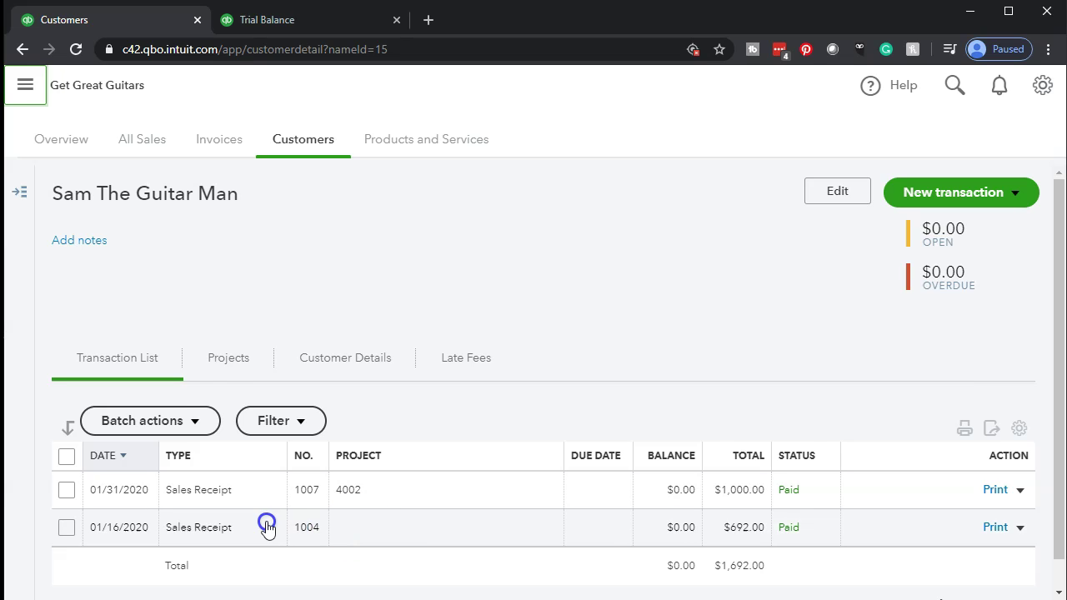
click(20, 90)
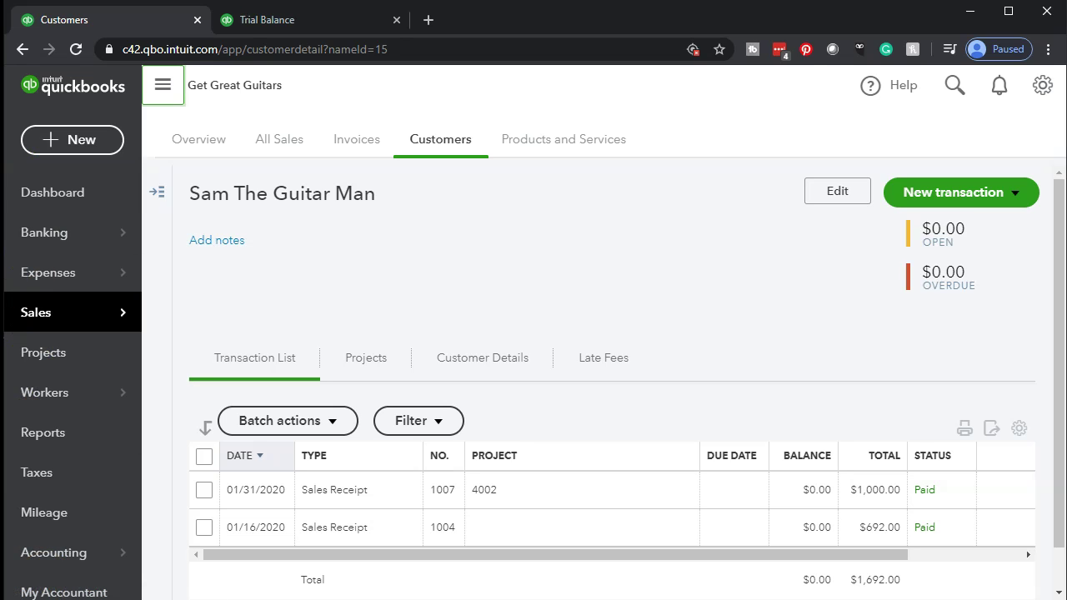
click(79, 143)
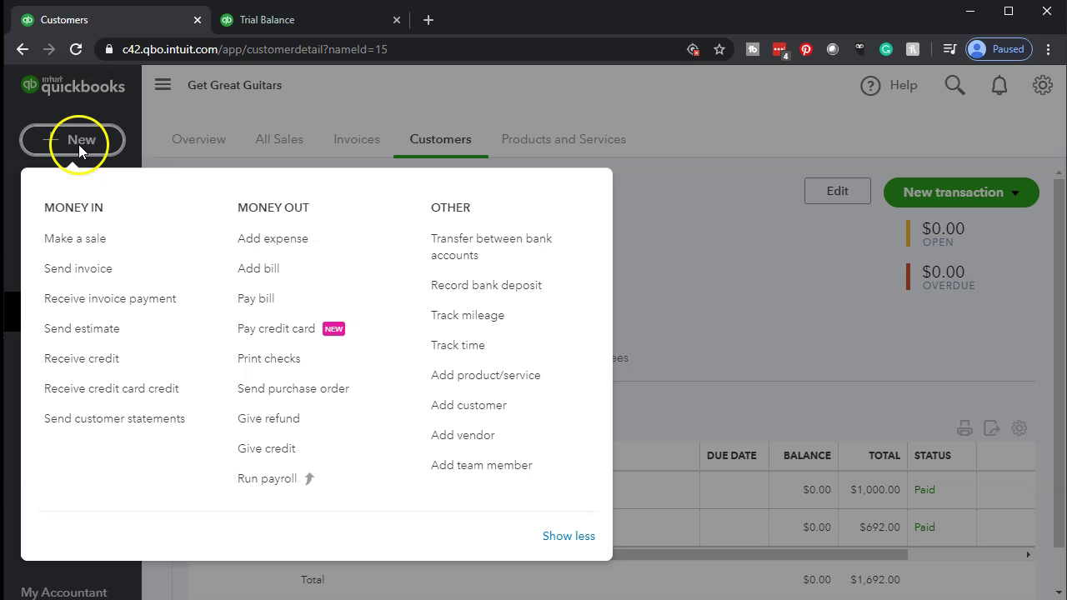
Step: Start Sales Receipt #1008 for '3005 Project of Jones Guitars' and step through its address fields
click(80, 242)
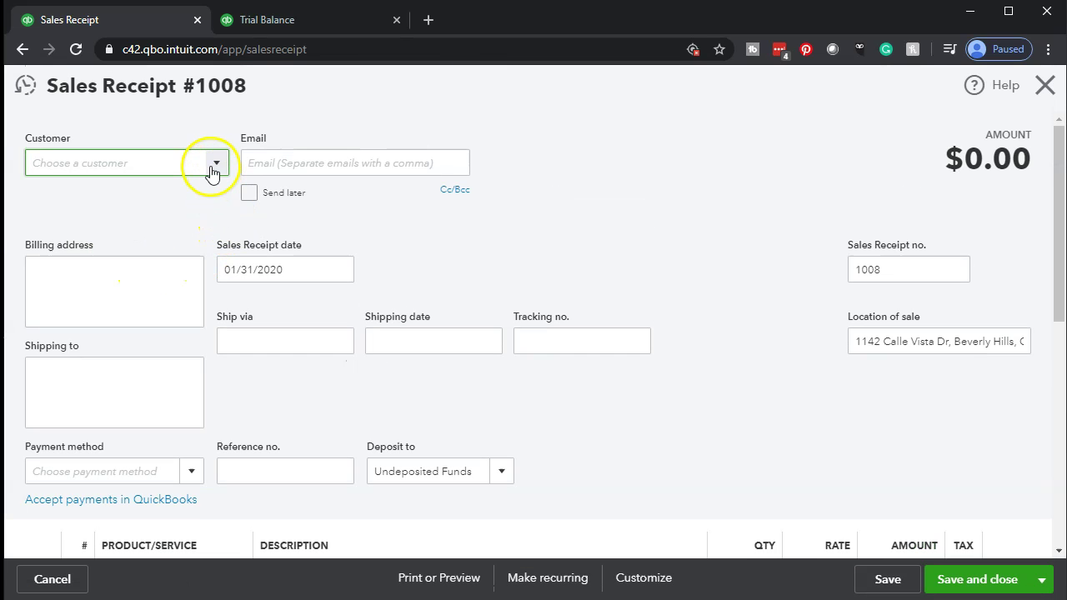
click(122, 171)
text(30)
key(ctrl+a)
text(Jones Guitars:30050)
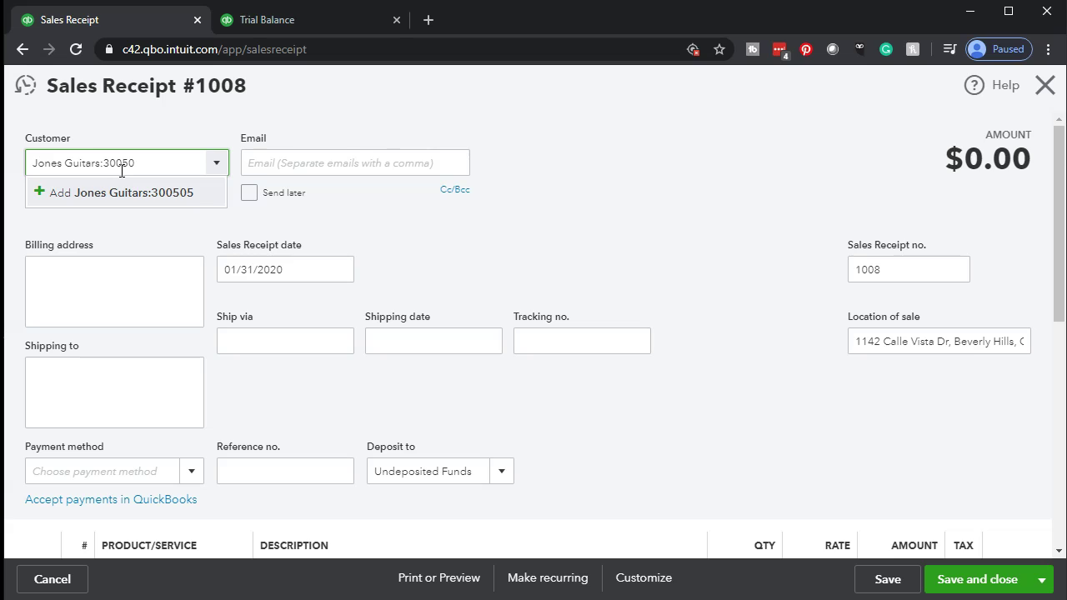
key(BackSpace)
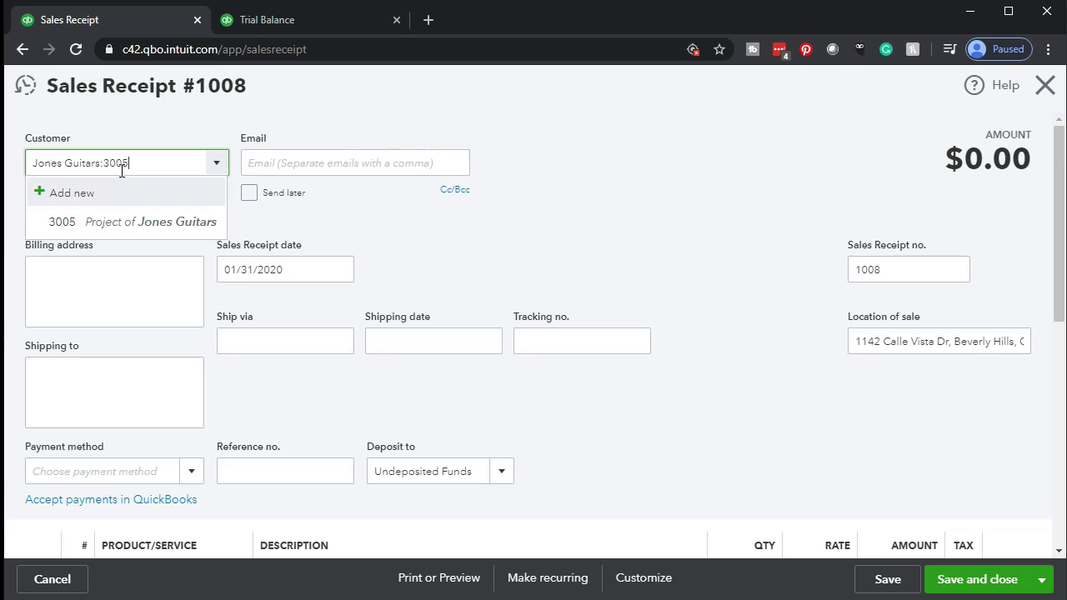
click(114, 224)
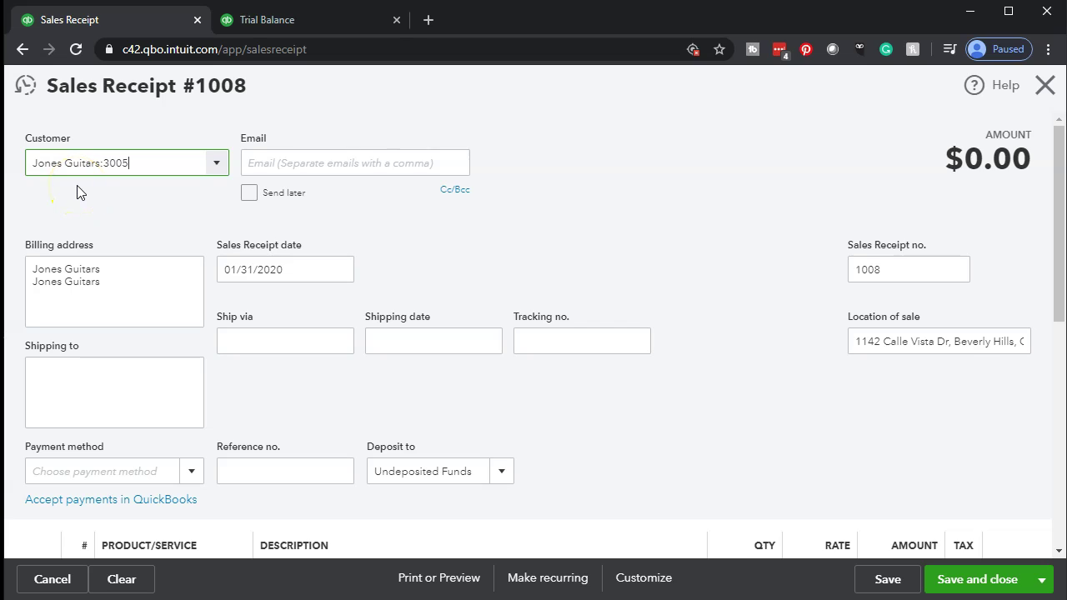
key(Tab)
click(107, 267)
key(Tab)
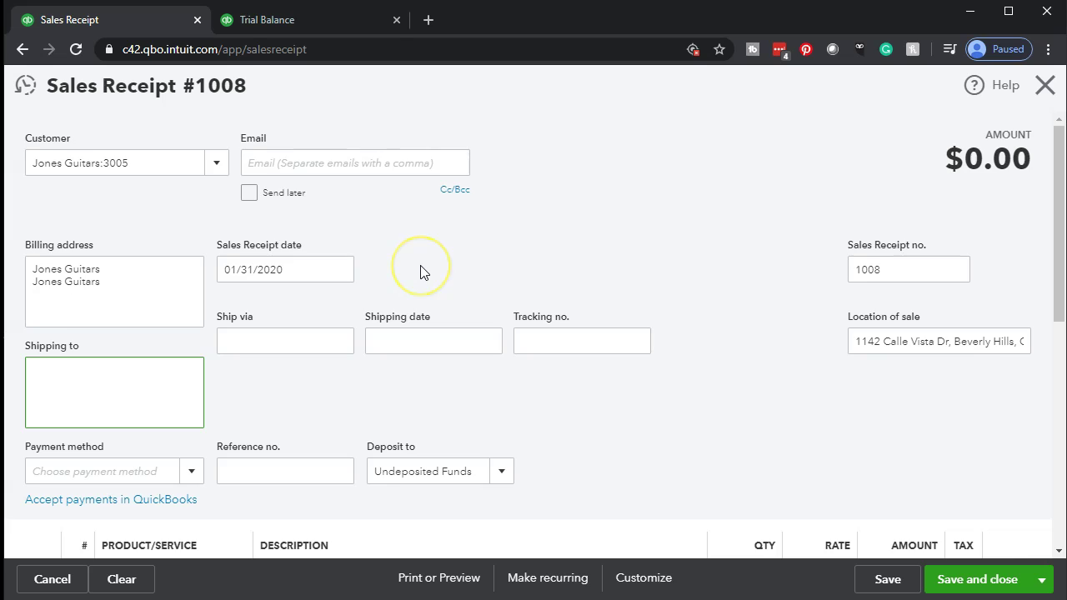
scroll(421, 271, down, 1)
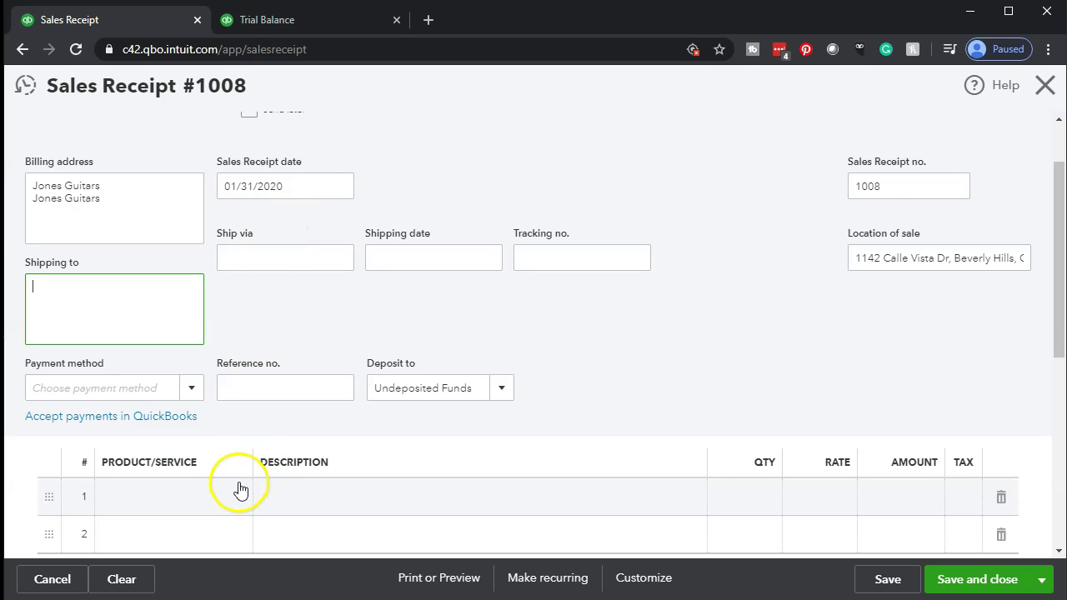
Step: Add line 1 to receipt 1008: Partial Serice, quantity 5 at rate 100
click(119, 495)
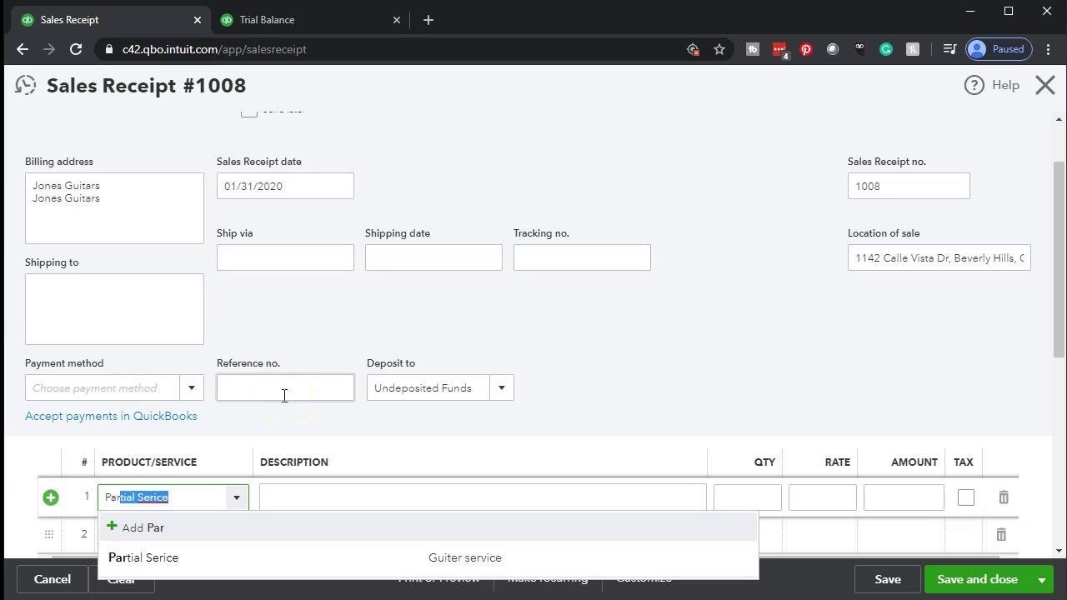
key(Tab)
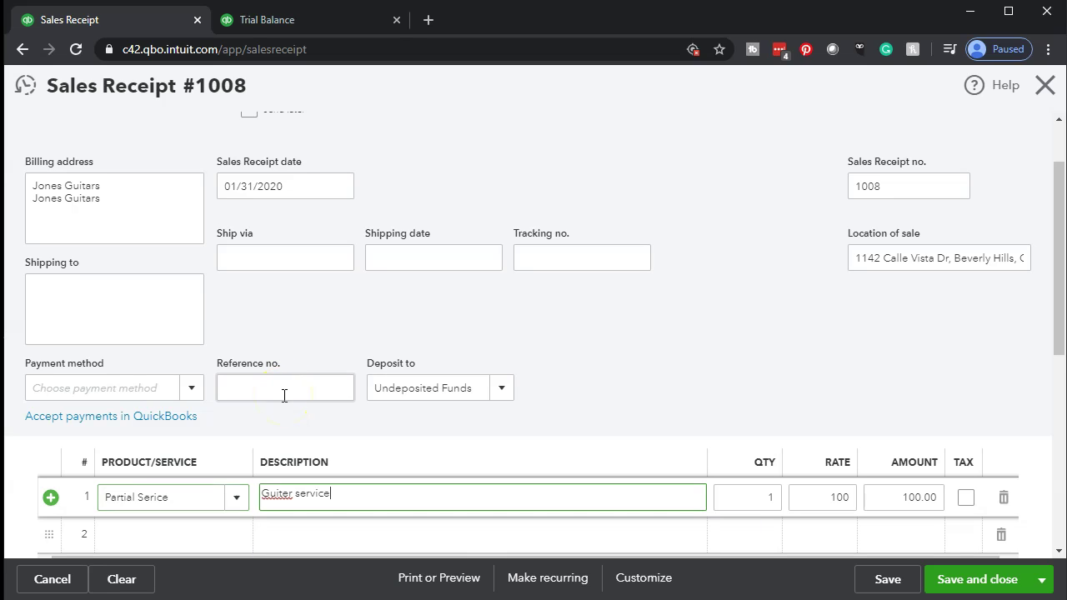
key(Tab)
text(5)
key(Tab)
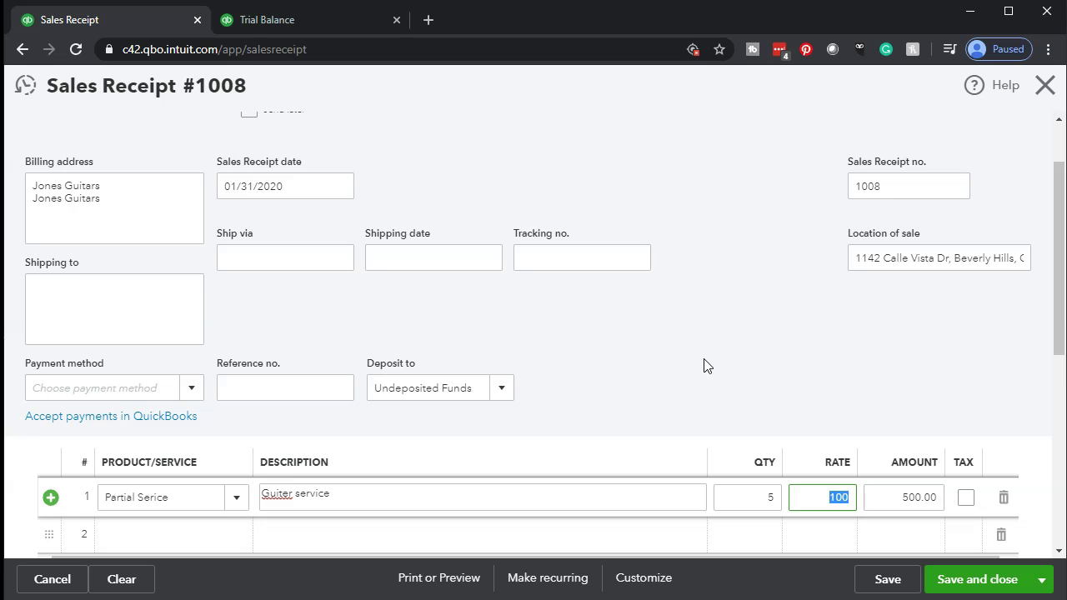
Step: Check receipt 1008's 500.00 total and save and close it
scroll(704, 365, down, 1)
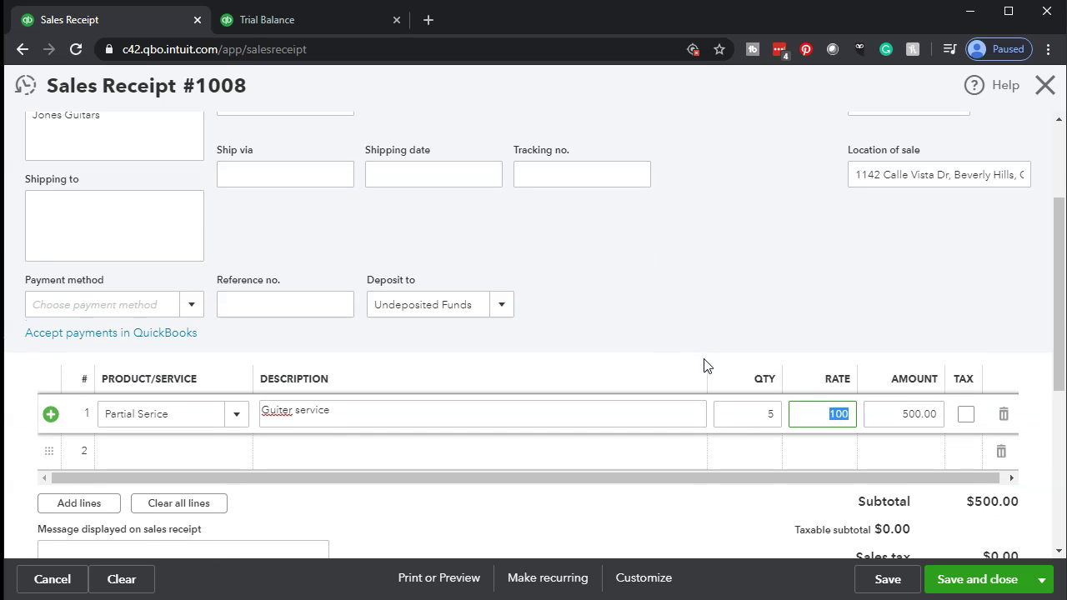
scroll(705, 365, up, 2)
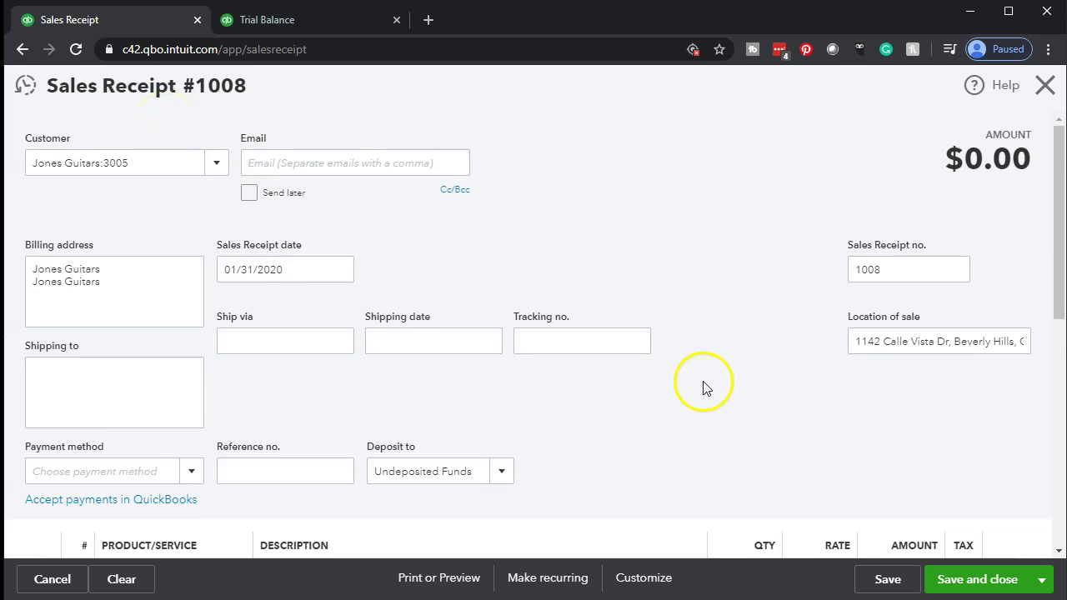
scroll(700, 384, down, 1)
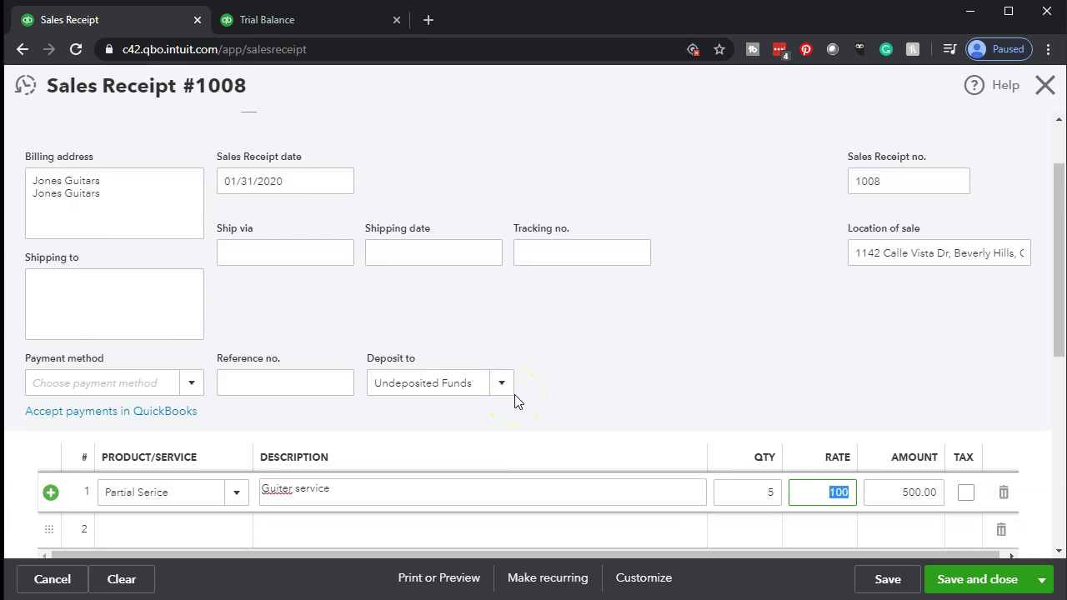
scroll(514, 395, down, 1)
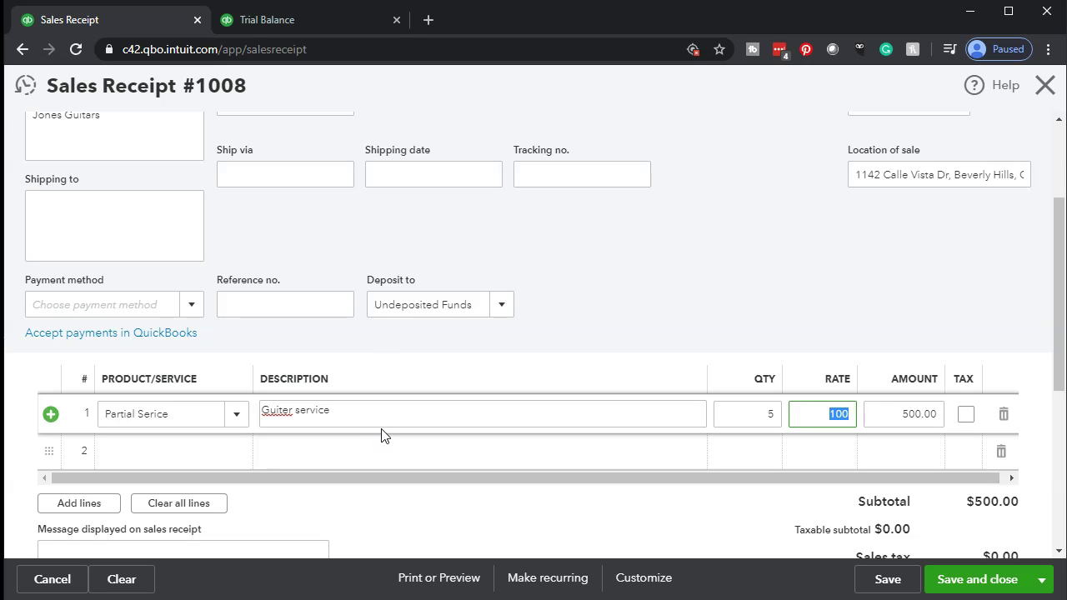
click(977, 584)
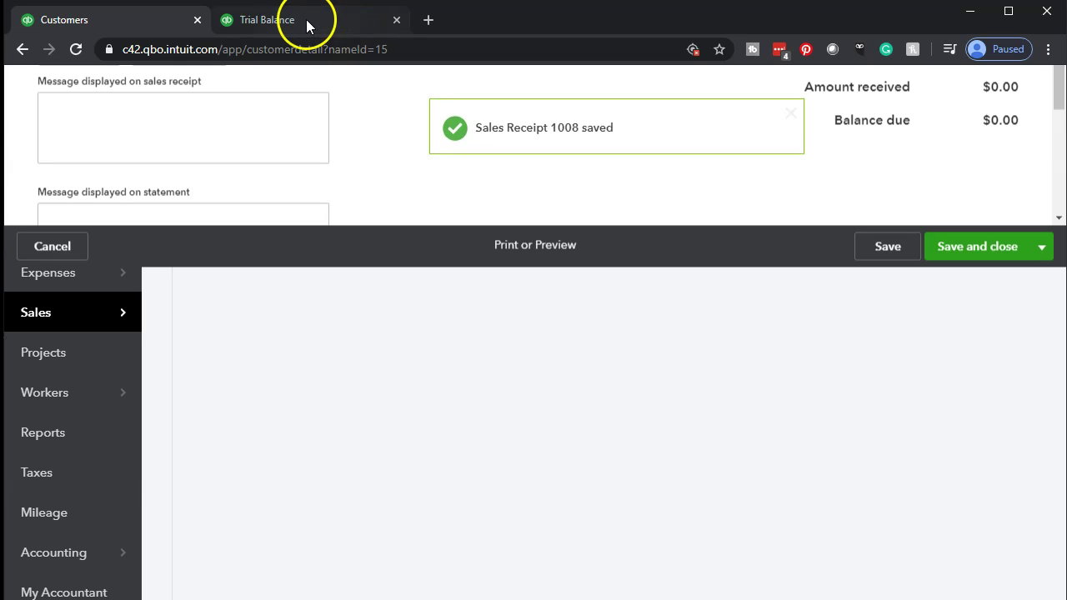
Step: On the enlarged Trial Balance, open the Undeposited Funds 1,500.00 transaction detail
click(306, 23)
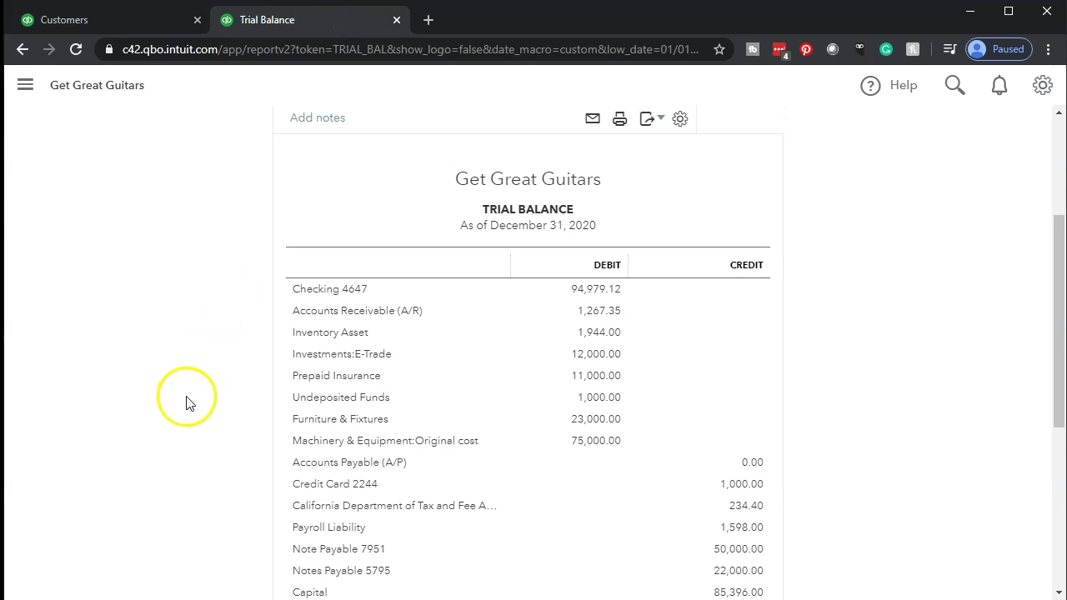
key(ctrl+plus)
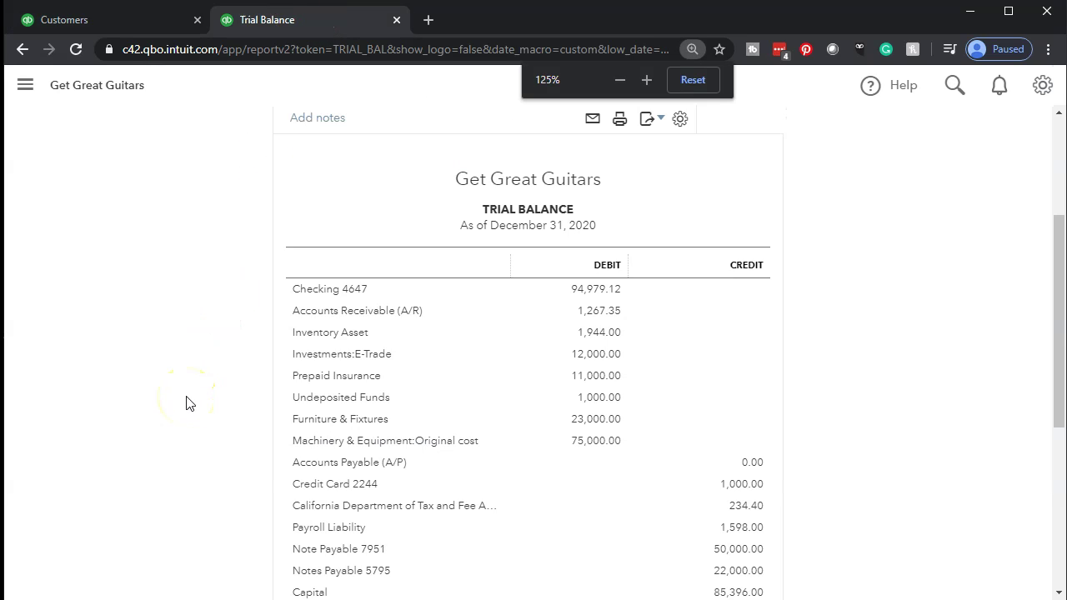
key(ctrl+plus)
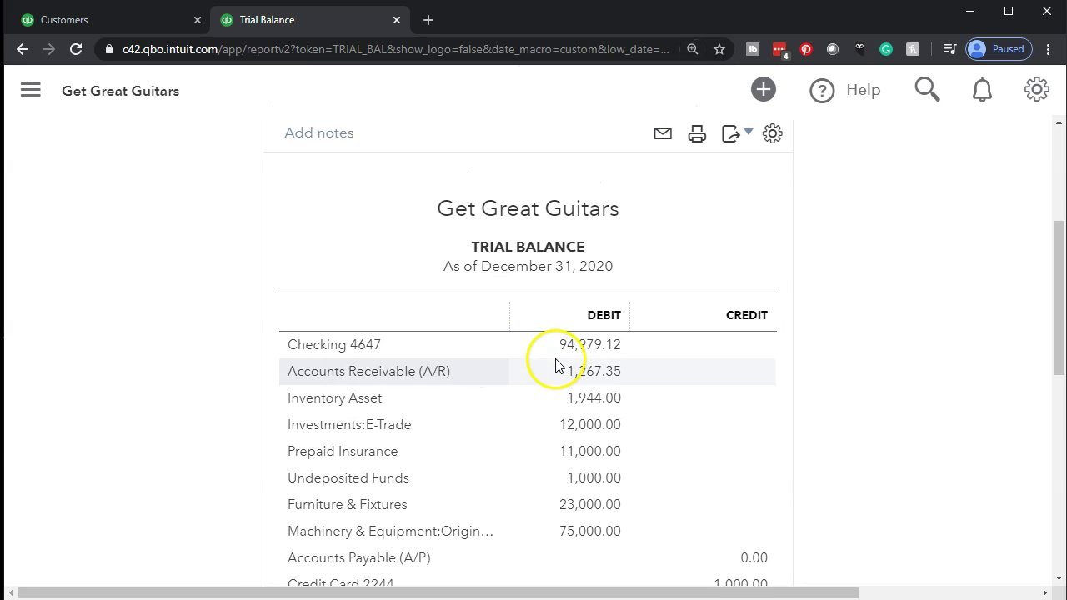
scroll(115, 485, down, 1)
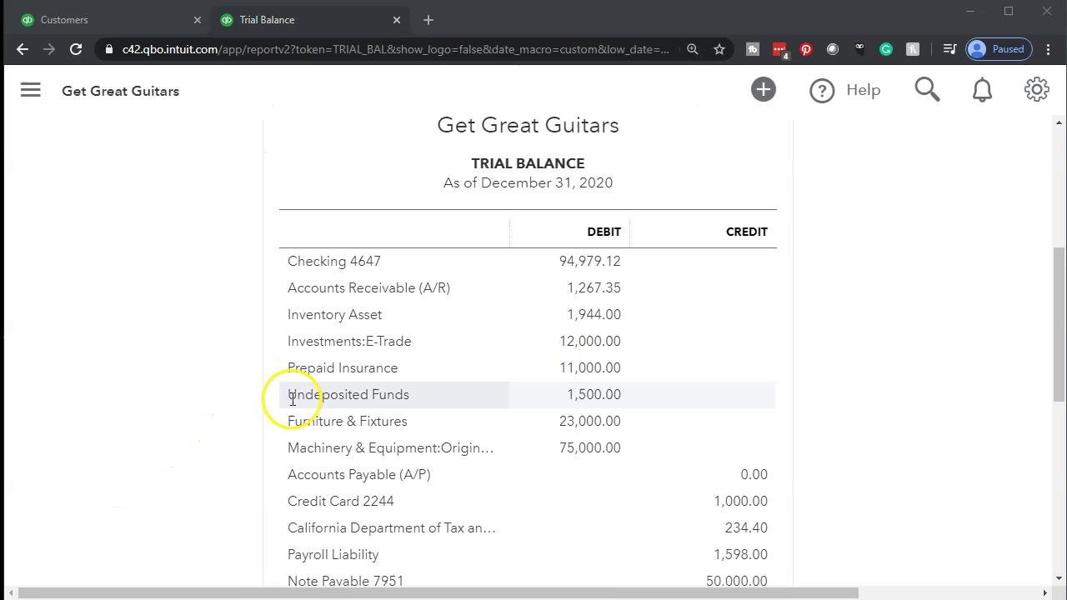
click(573, 395)
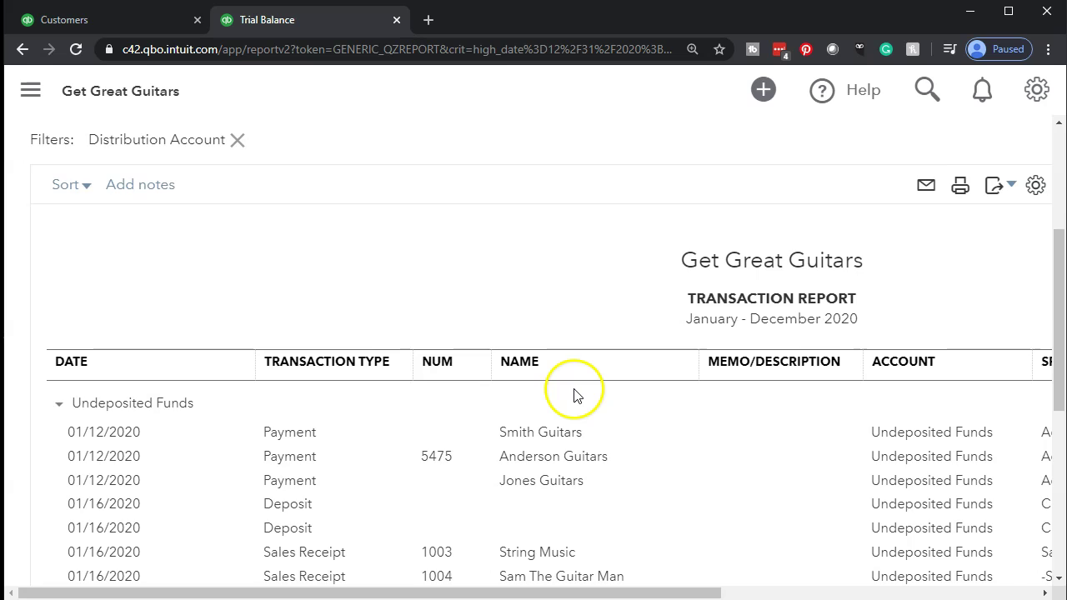
Step: Open sales receipt 1008's 500.00 amount from the detail and close it unchanged
scroll(576, 398, down, 4)
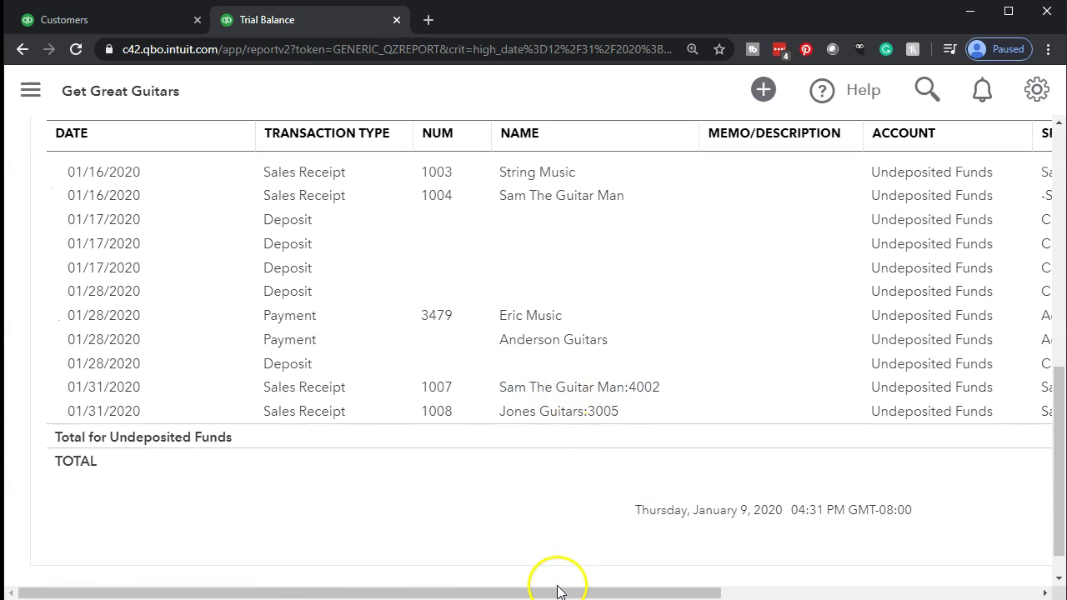
drag(562, 590, 692, 583)
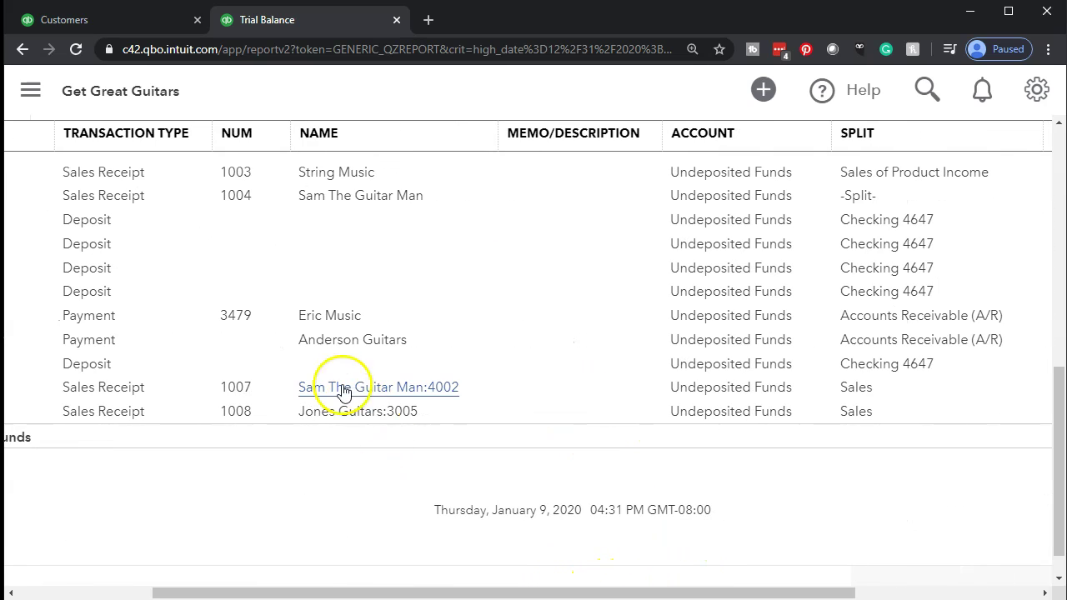
drag(500, 586, 719, 575)
click(803, 416)
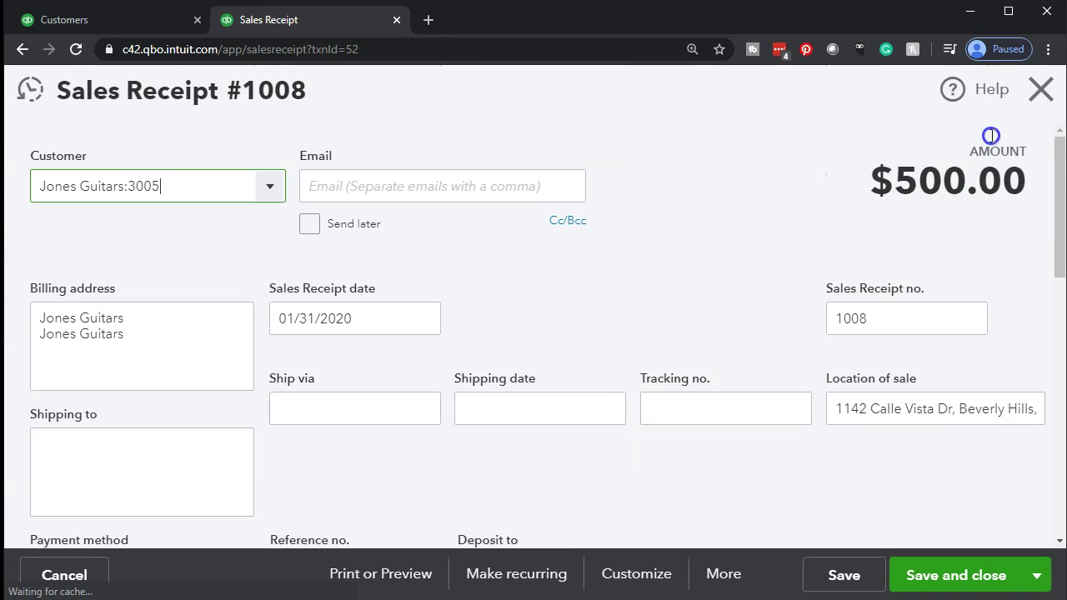
click(1039, 93)
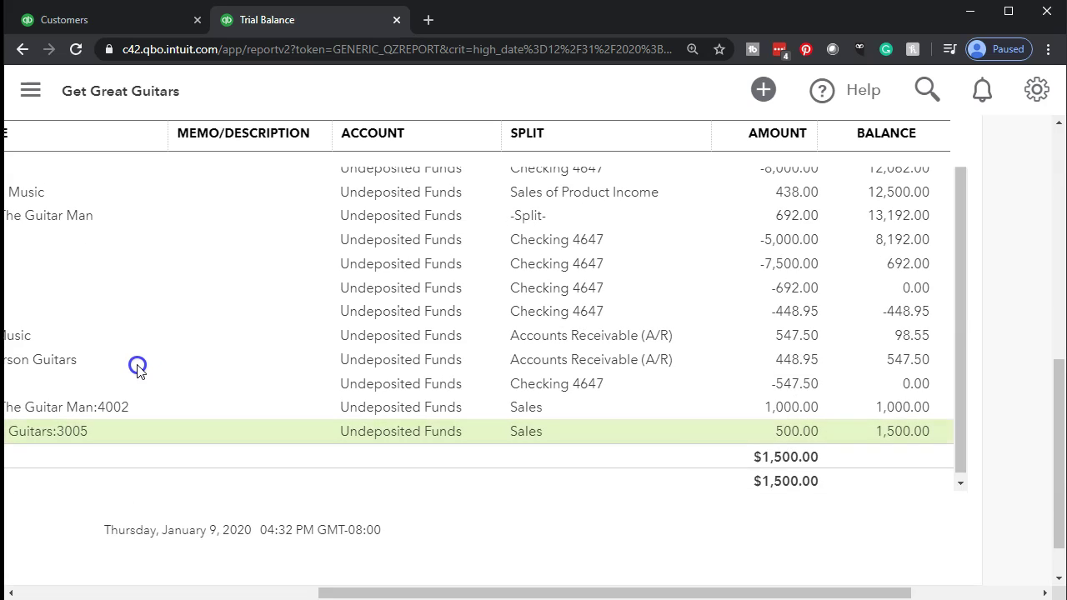
click(119, 202)
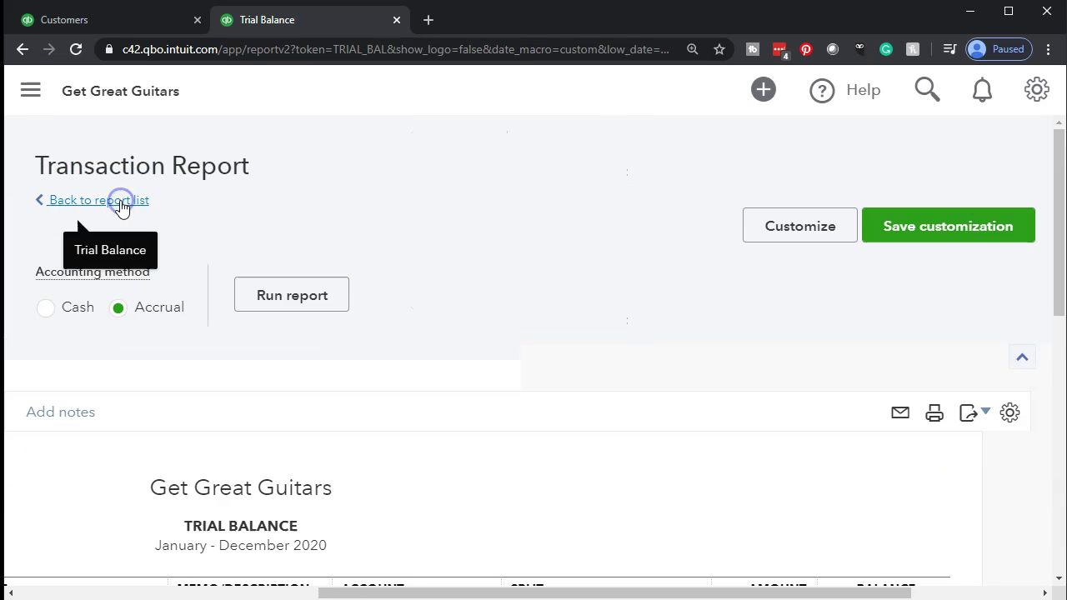
scroll(207, 438, down, 5)
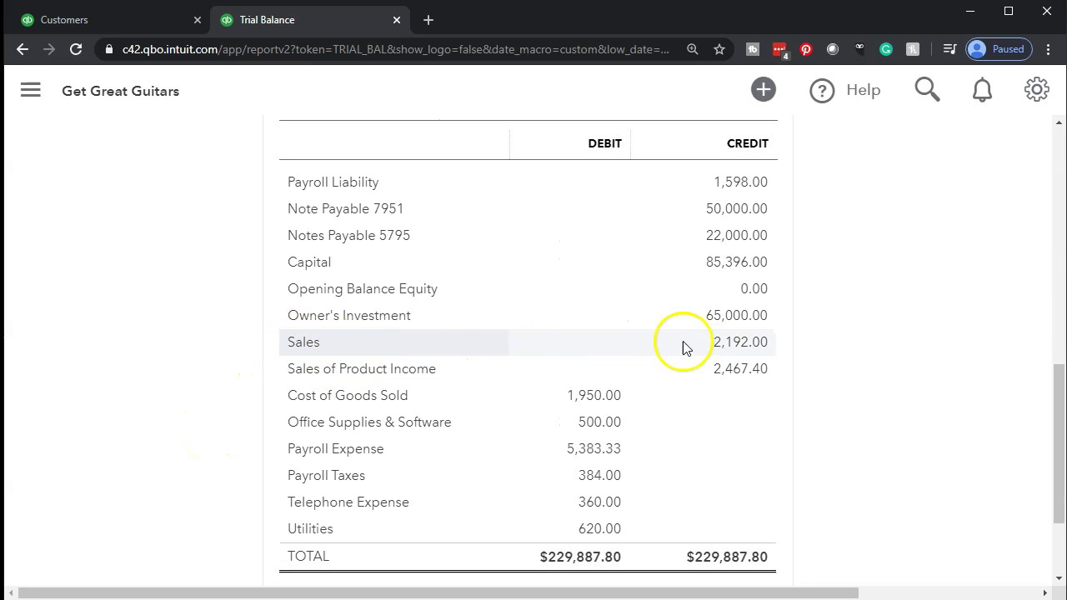
click(740, 342)
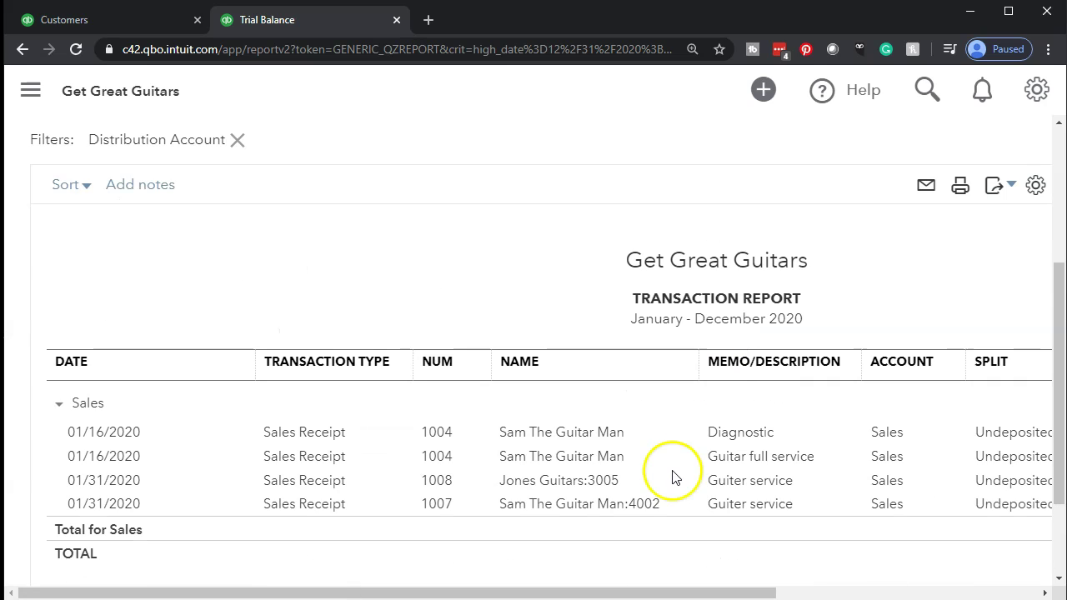
drag(662, 592, 821, 587)
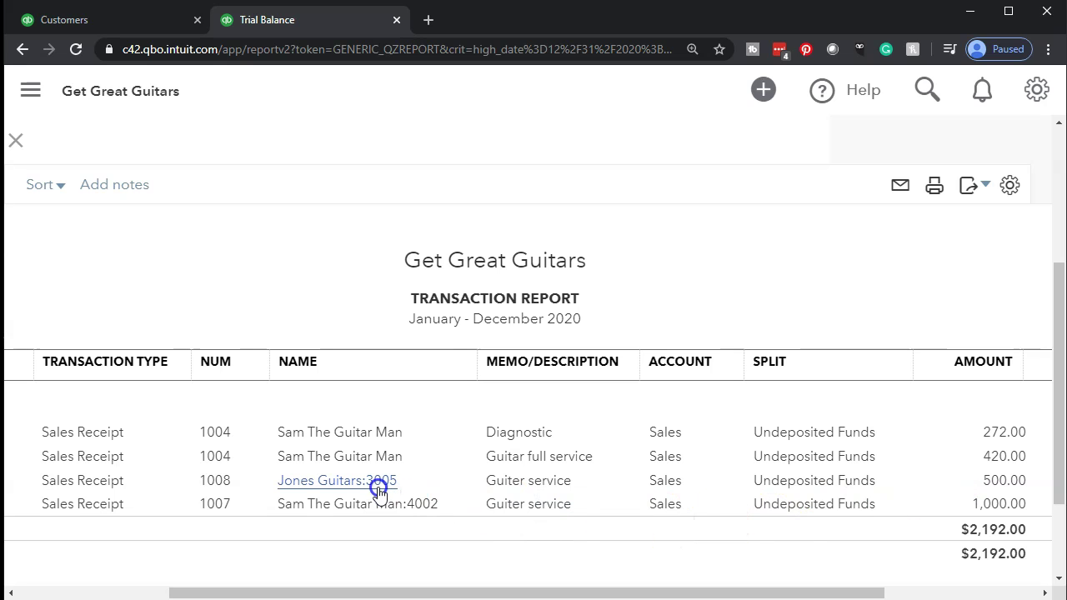
scroll(196, 496, up, 3)
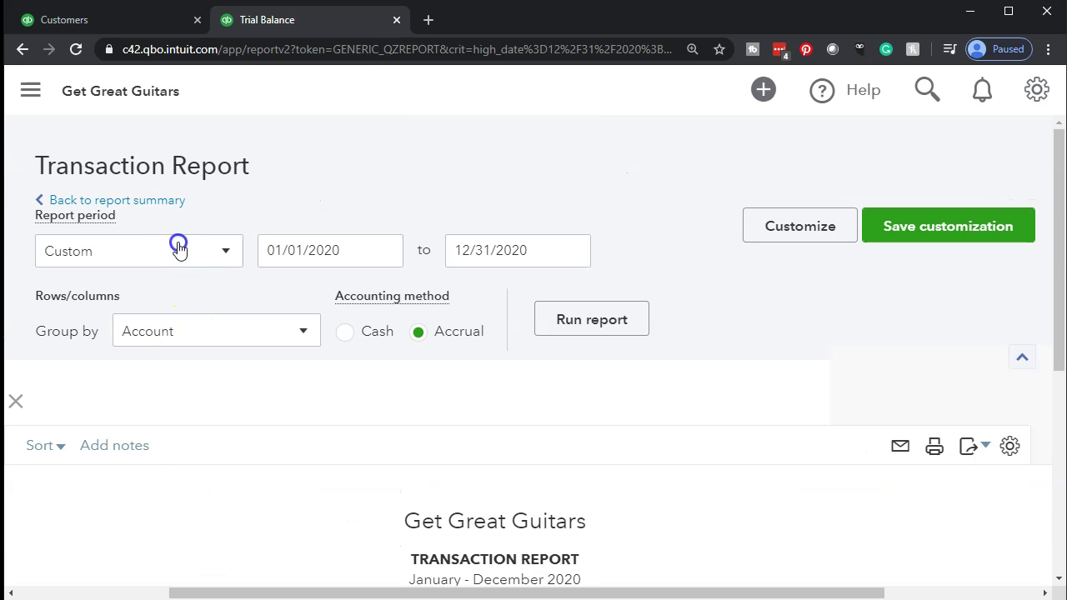
click(146, 204)
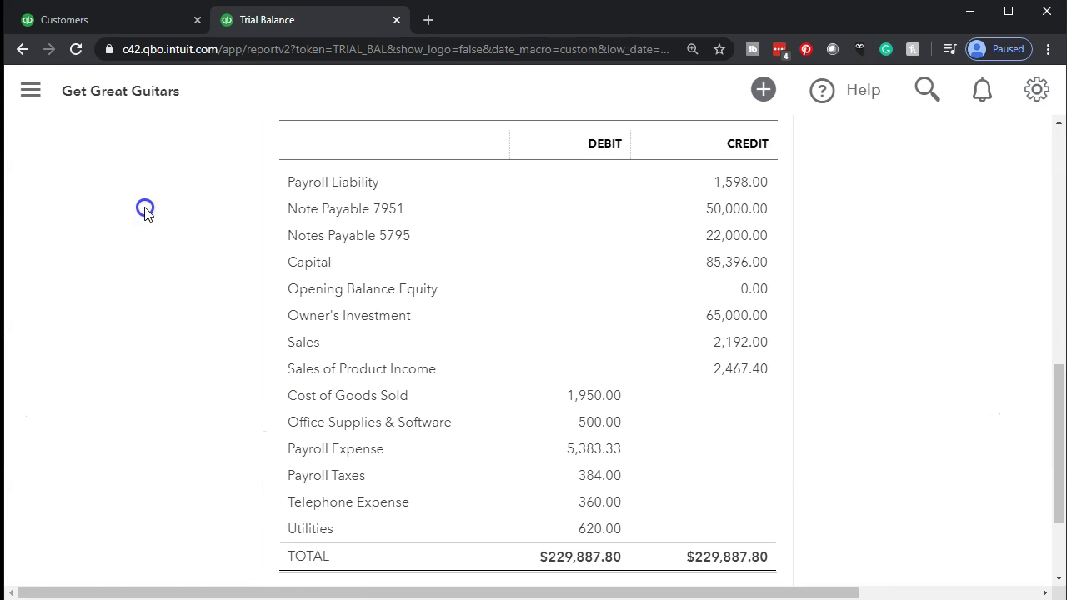
scroll(155, 275, up, 5)
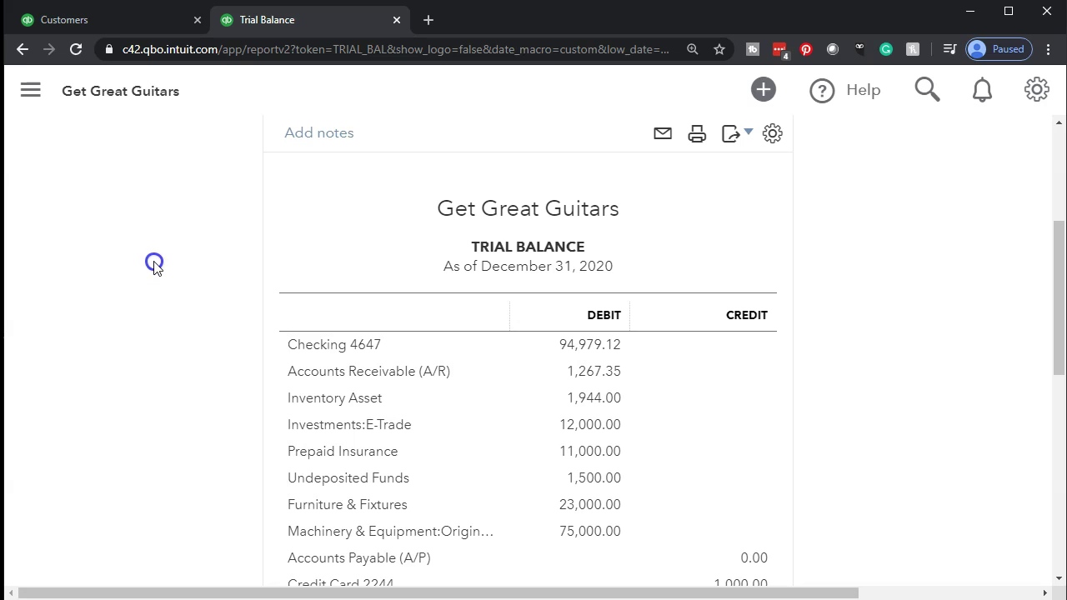
Step: Open Jones Guitars' project 3005 from the Projects list
click(138, 20)
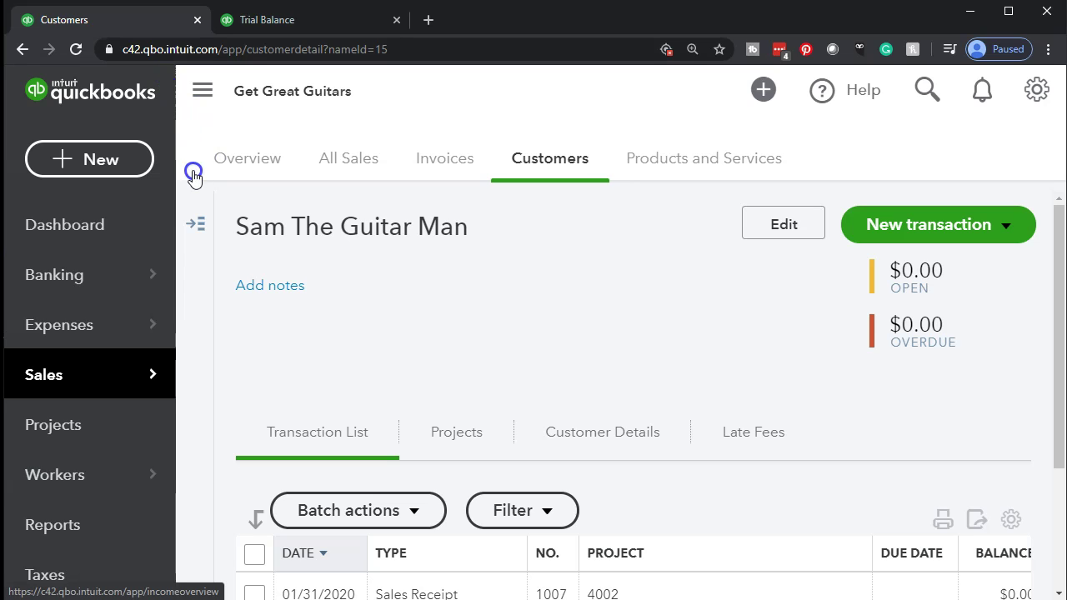
click(83, 428)
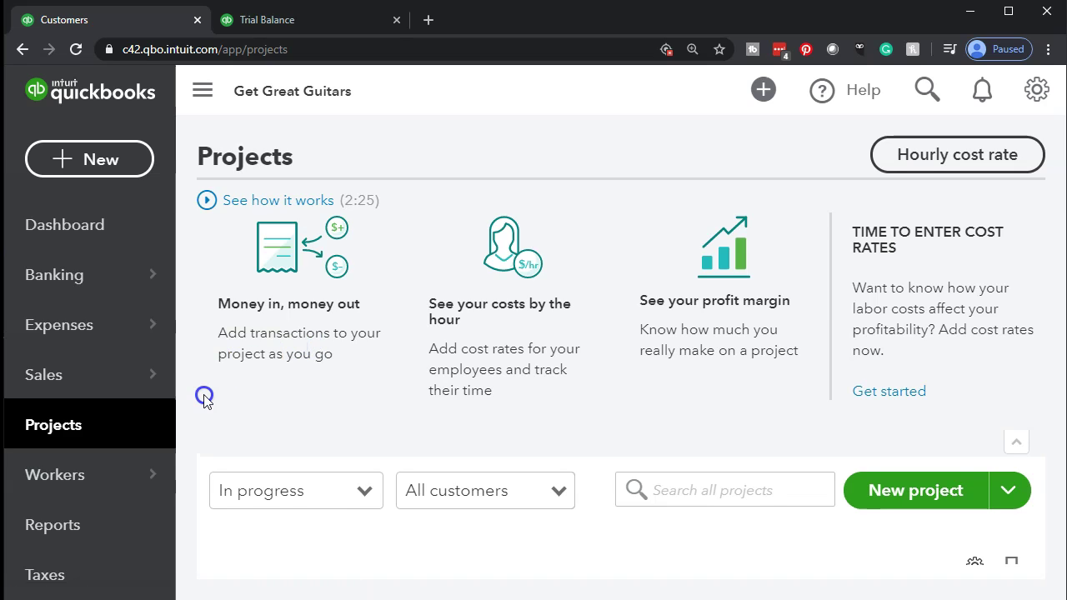
key(ctrl+minus)
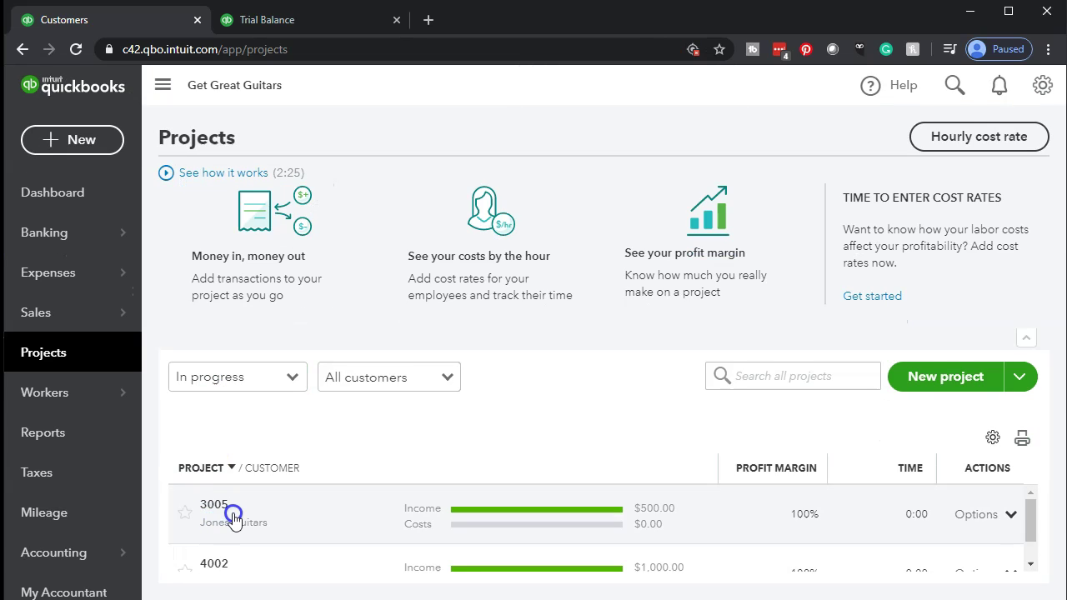
click(213, 506)
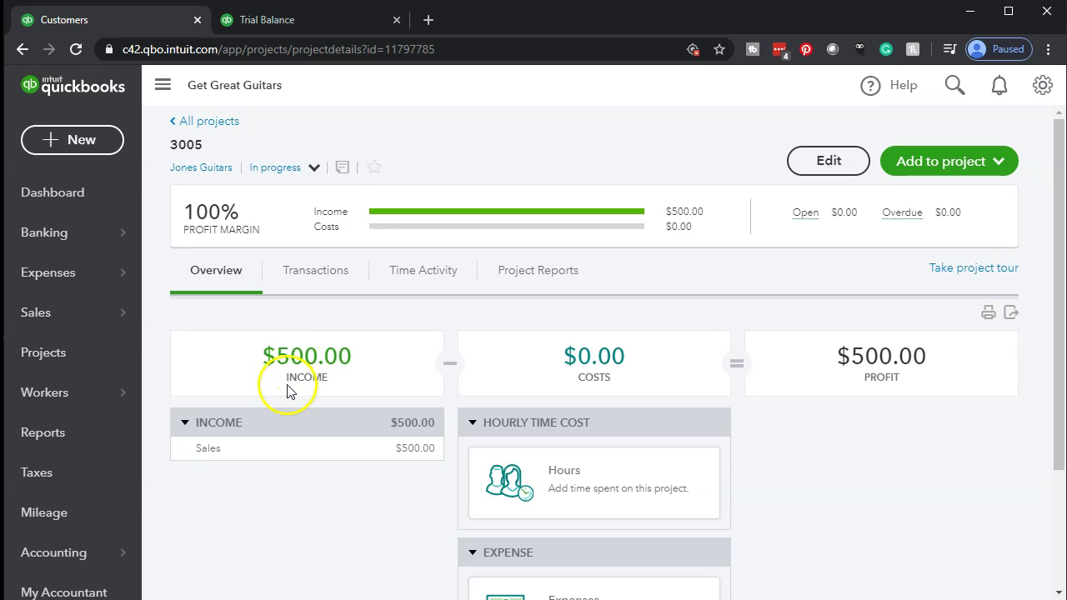
Step: View project 3005's $500.00 income transactions, then return to the project details
click(219, 423)
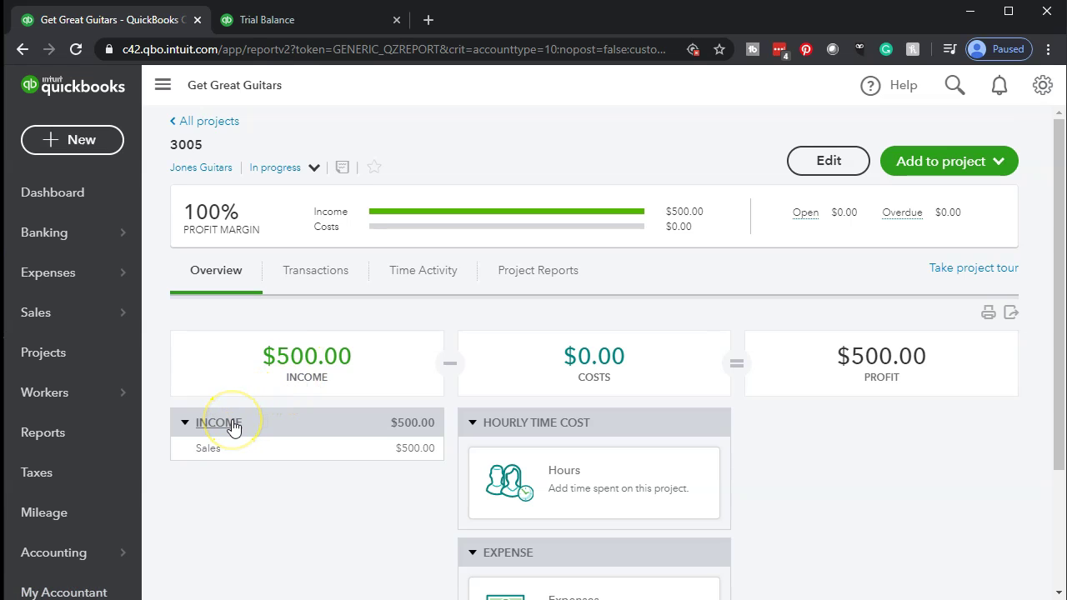
scroll(231, 426, down, 1)
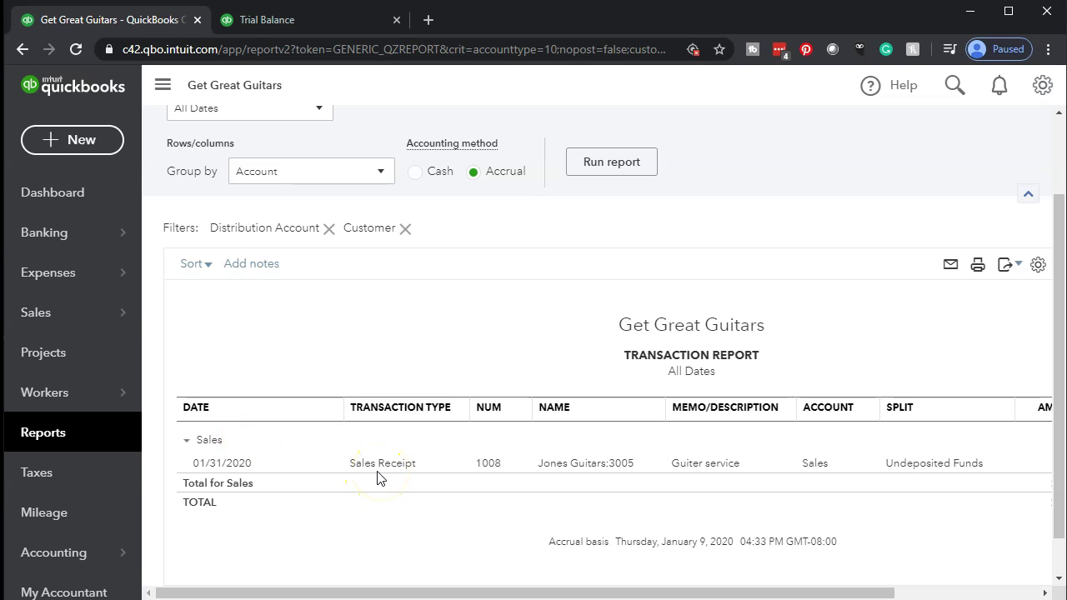
scroll(298, 479, up, 1)
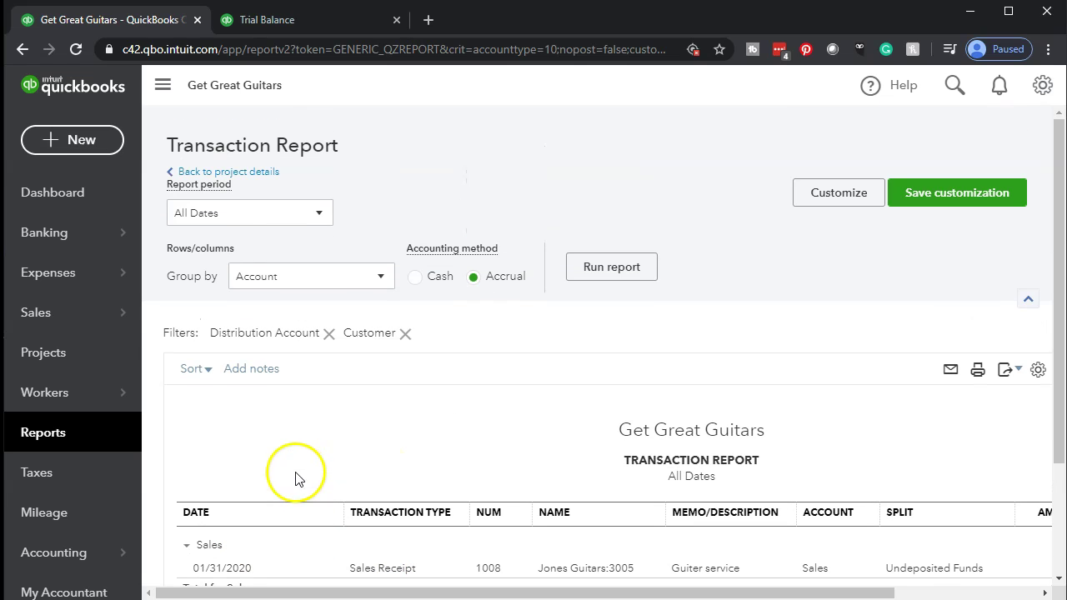
click(261, 173)
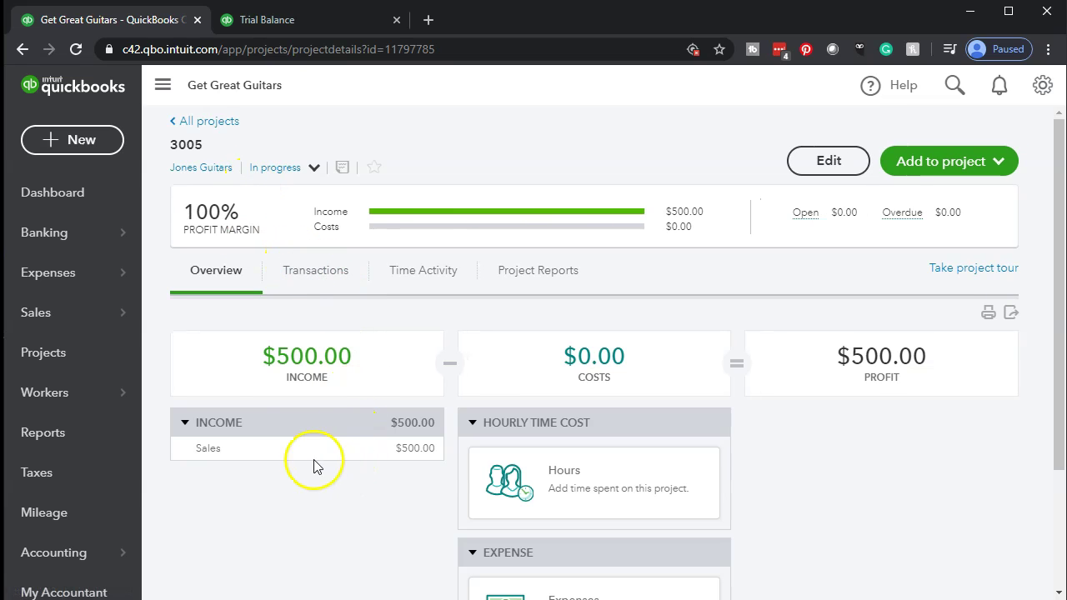
Step: Open the Jones Guitars customer page and review its transactions, including paid receipt 1008
mouse_move(73, 381)
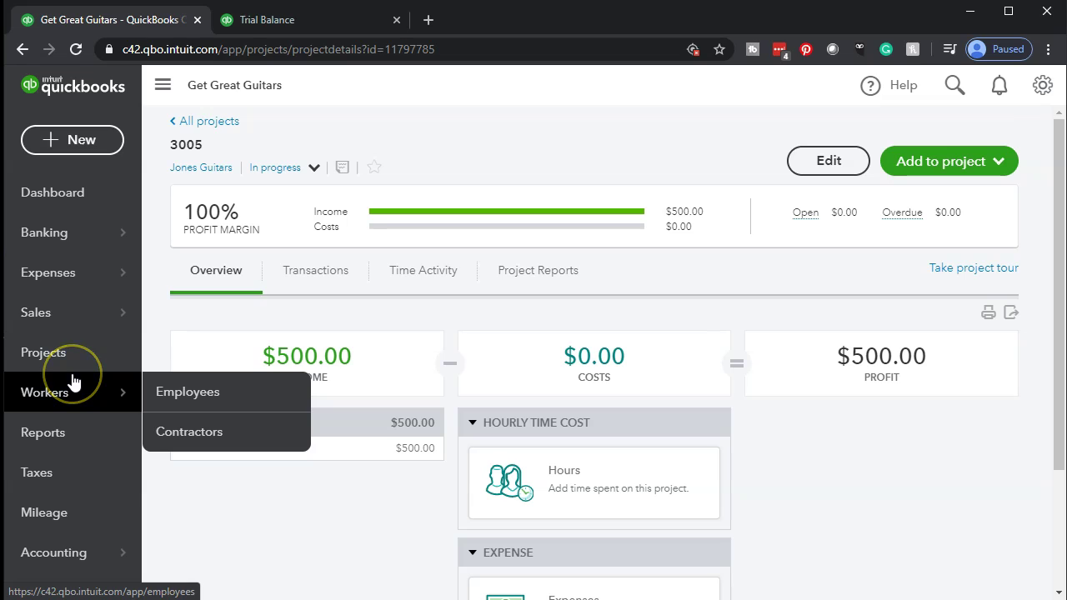
mouse_move(68, 332)
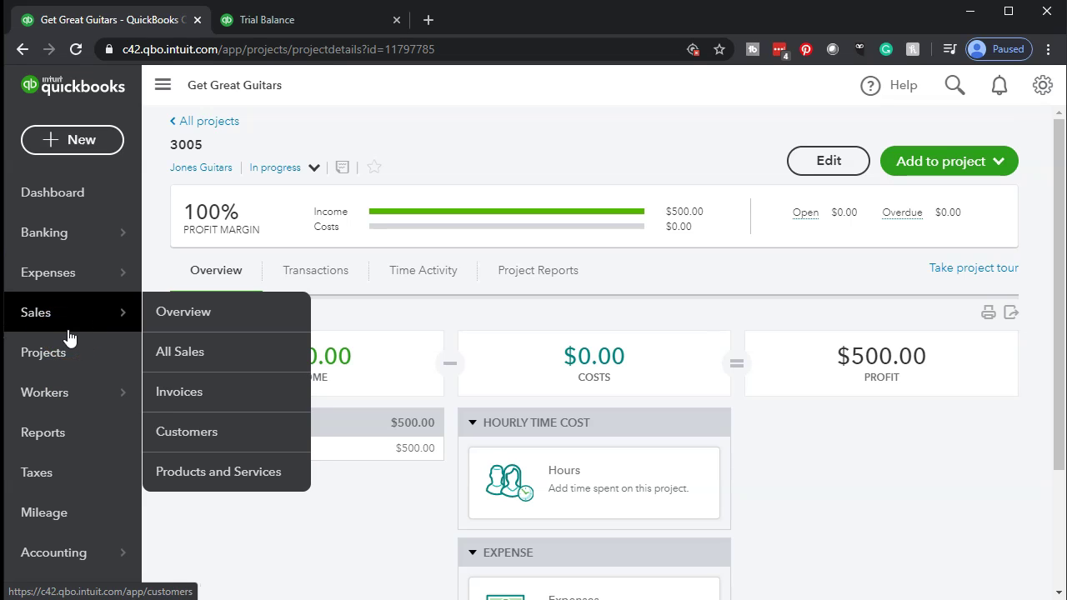
click(68, 337)
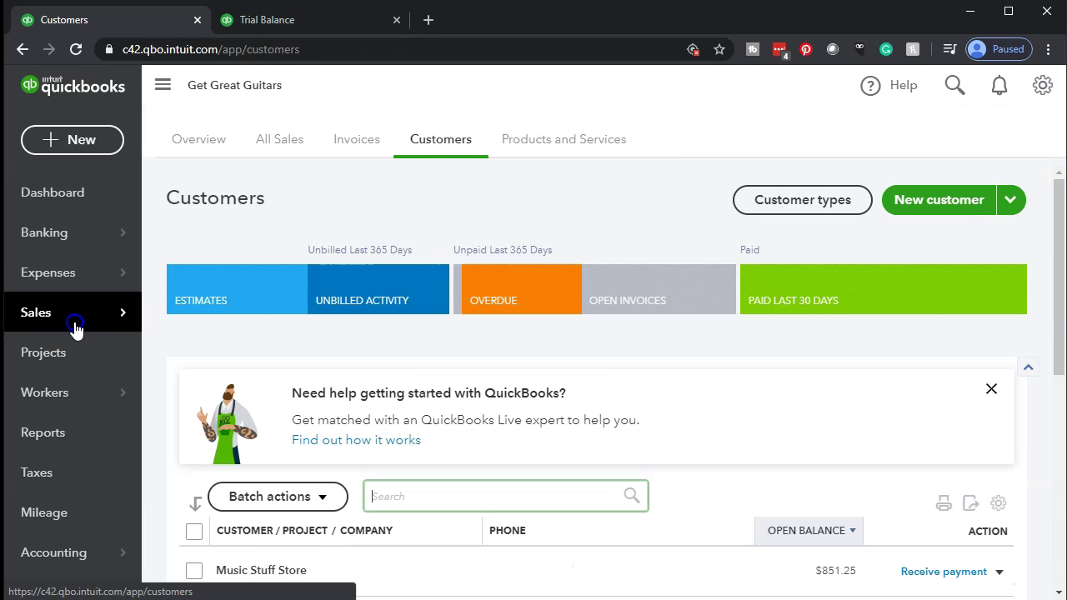
scroll(393, 228, down, 5)
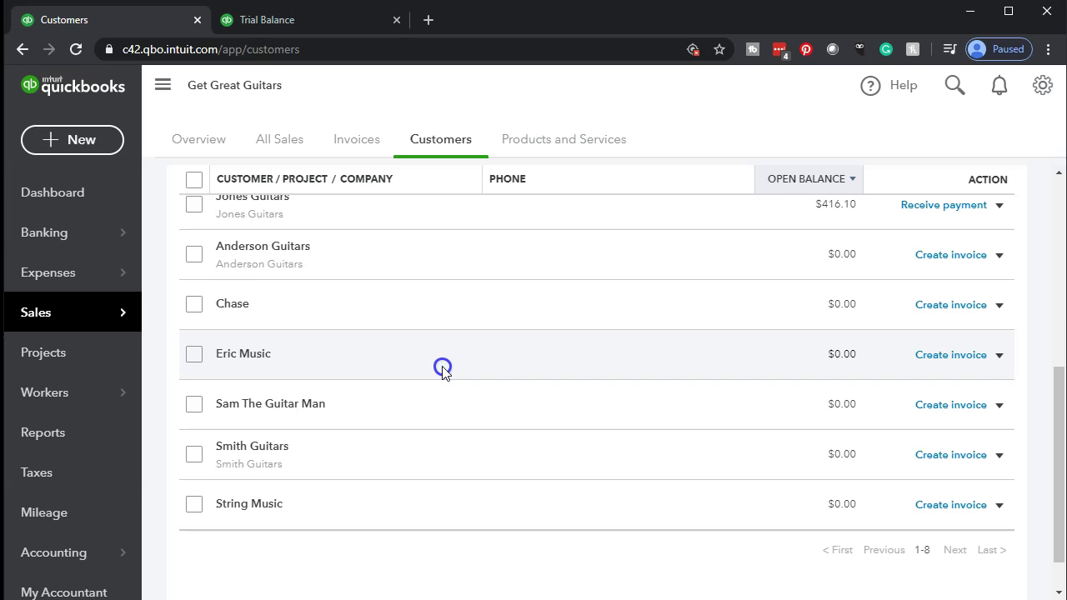
scroll(329, 500, up, 1)
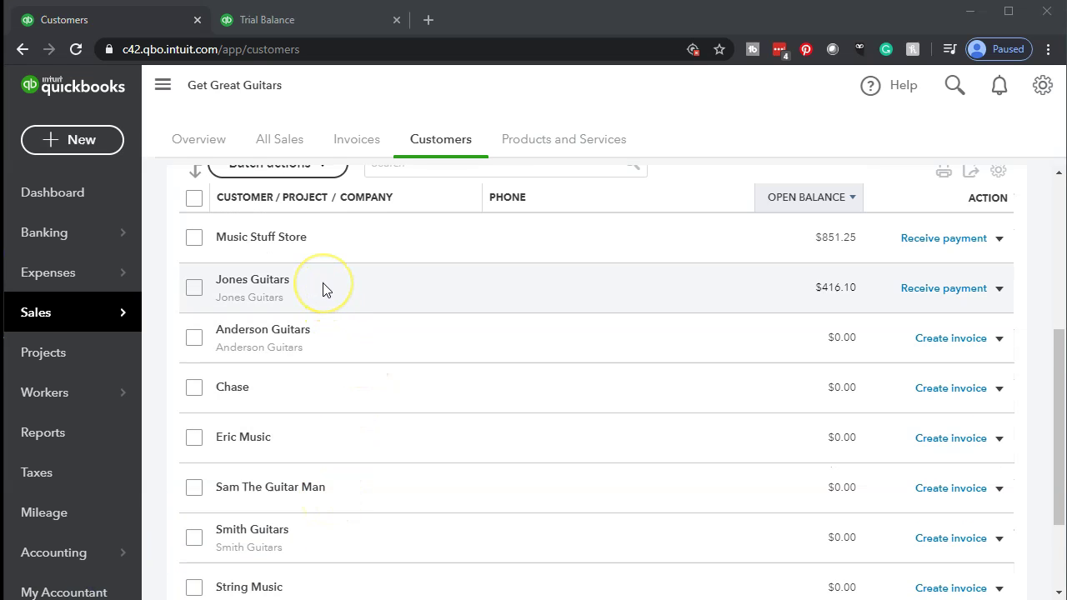
click(324, 288)
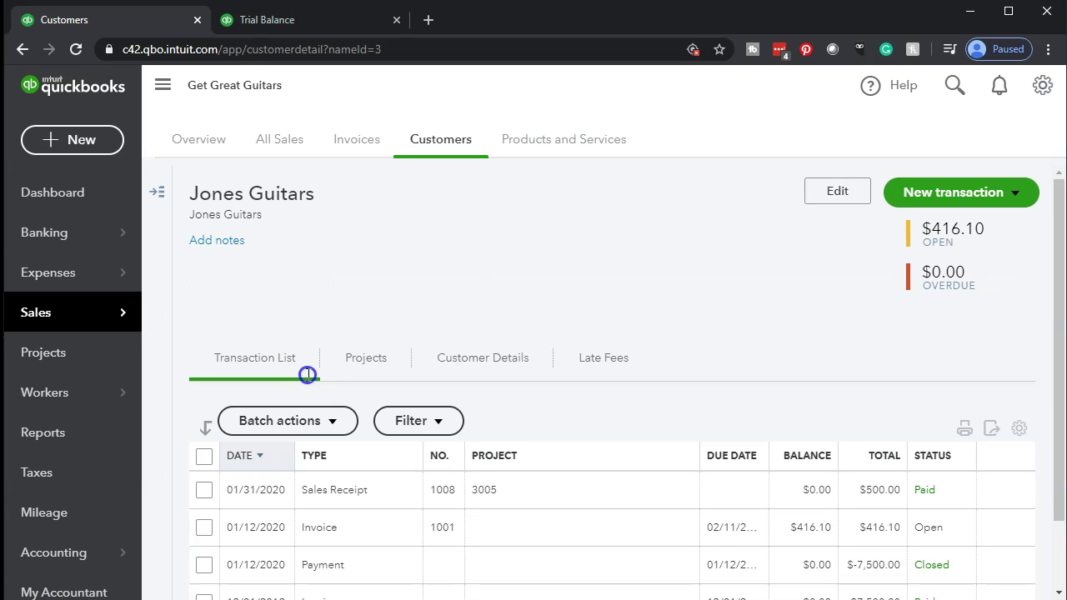
scroll(303, 416, down, 2)
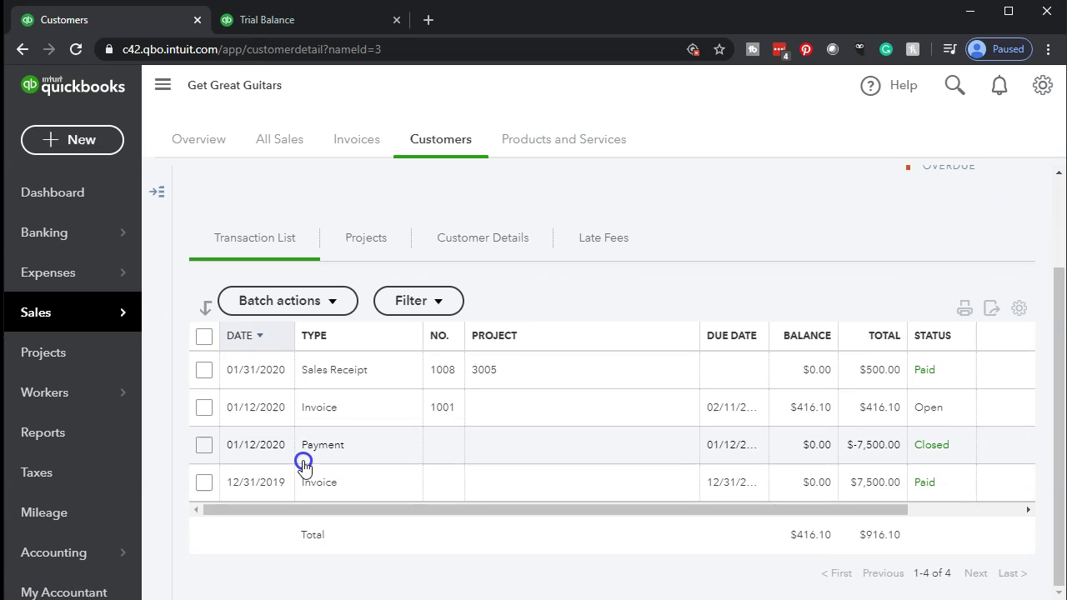